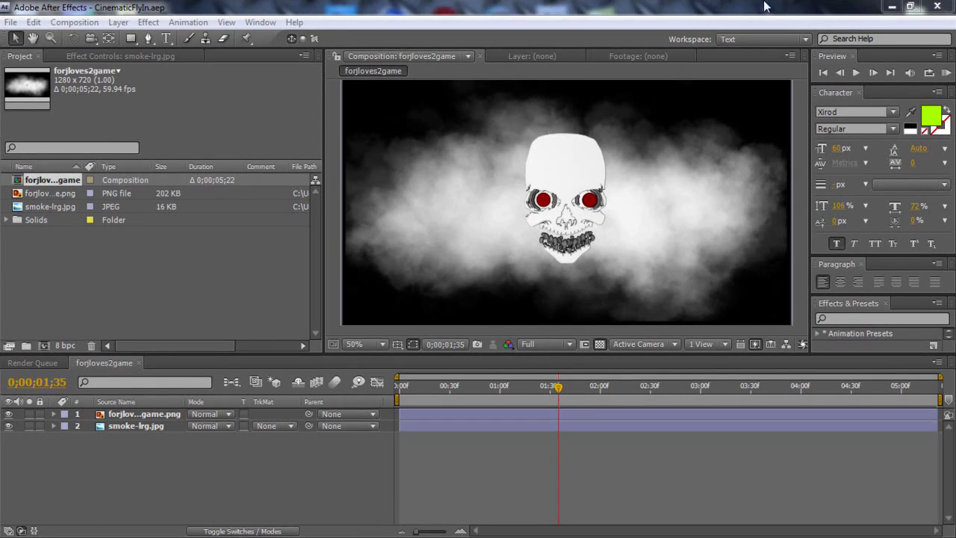
- Watch the FlyInDemo video in the media player, then close it
left_click(910, 7)
left_click(823, 62)
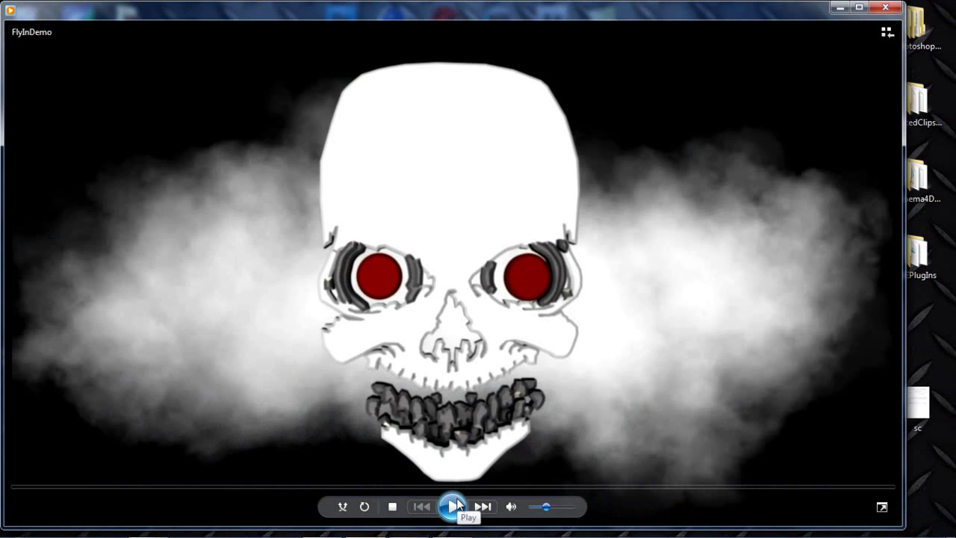
left_click(456, 506)
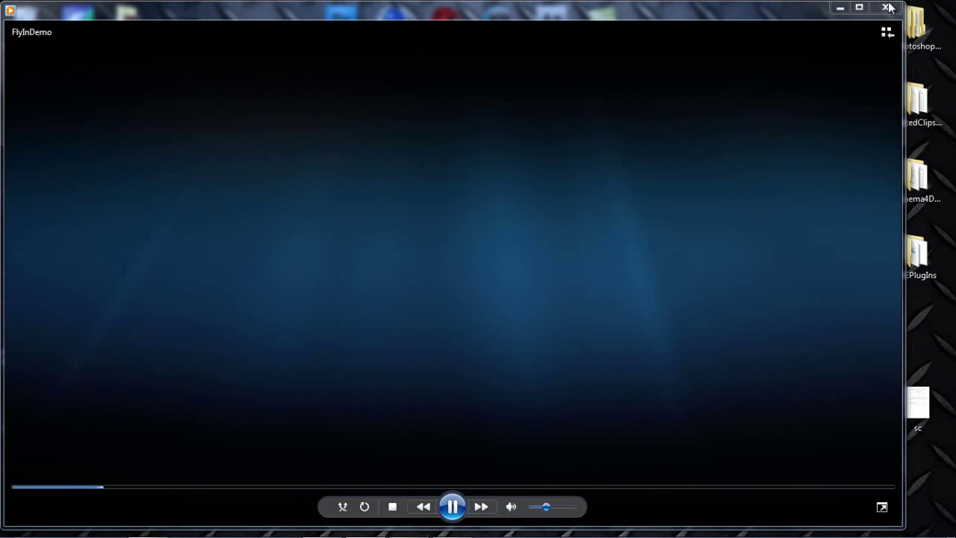
left_click(885, 7)
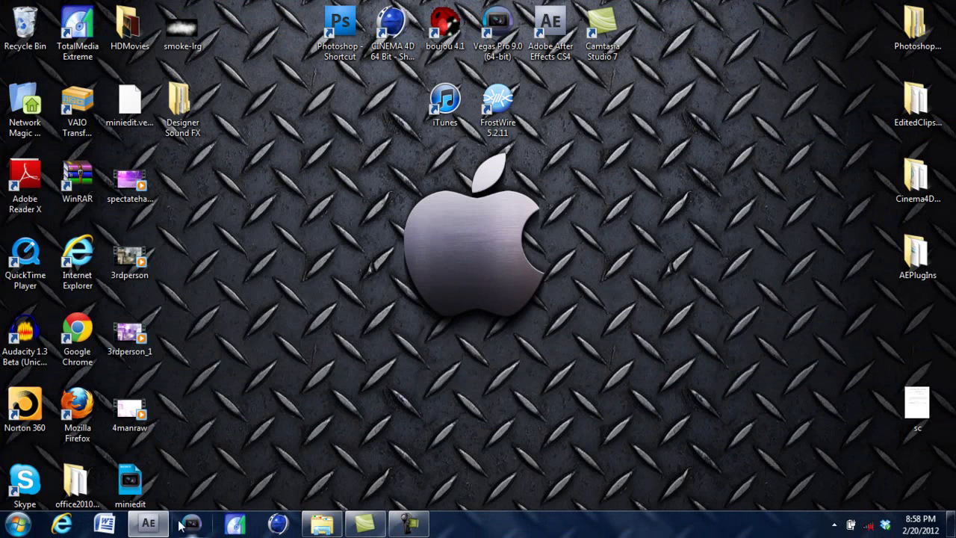
- Switch back to After Effects and create a new project
left_click(150, 523)
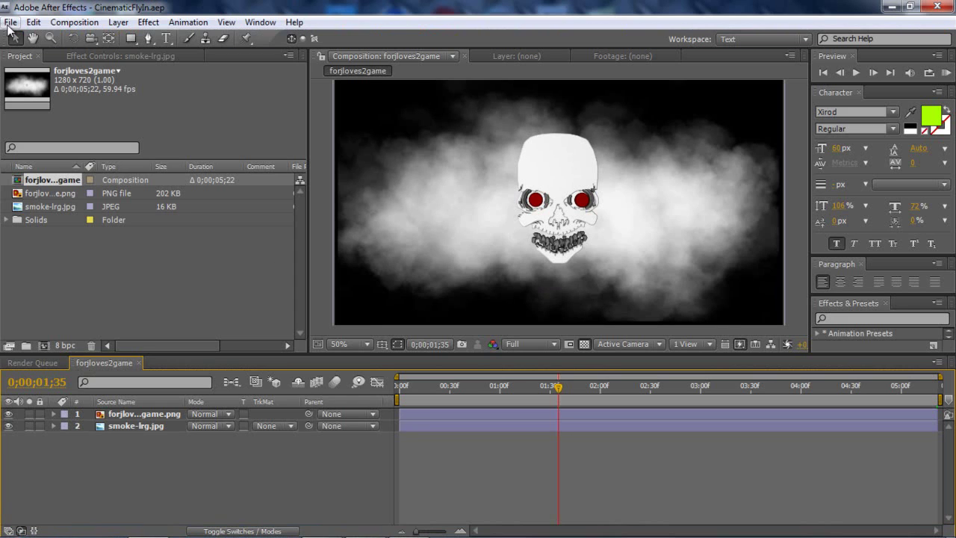
left_click(11, 22)
mouse_move(25, 38)
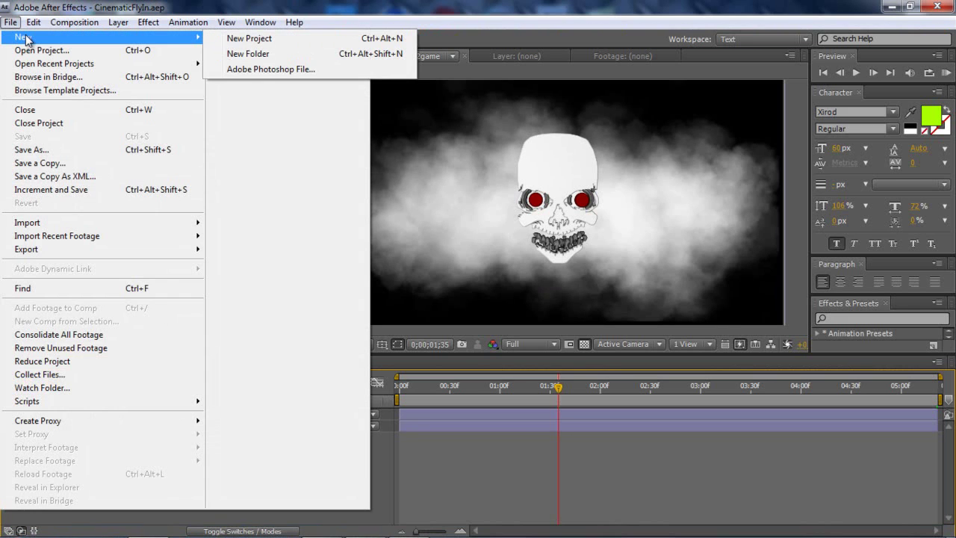
left_click(251, 38)
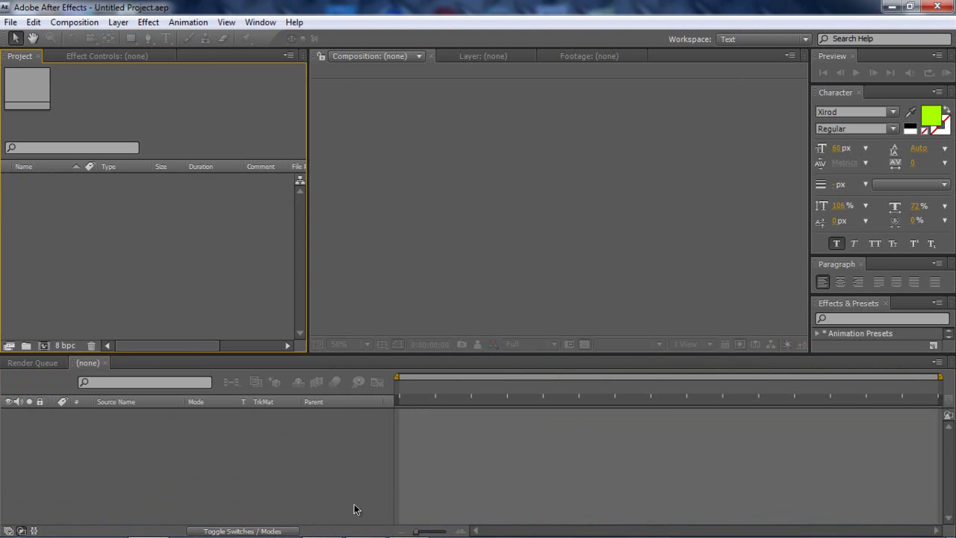
- Import the forjloves2game image from the EditedClipsProjects folder and the smoke-lrg image from the desktop into the project
left_click(336, 527)
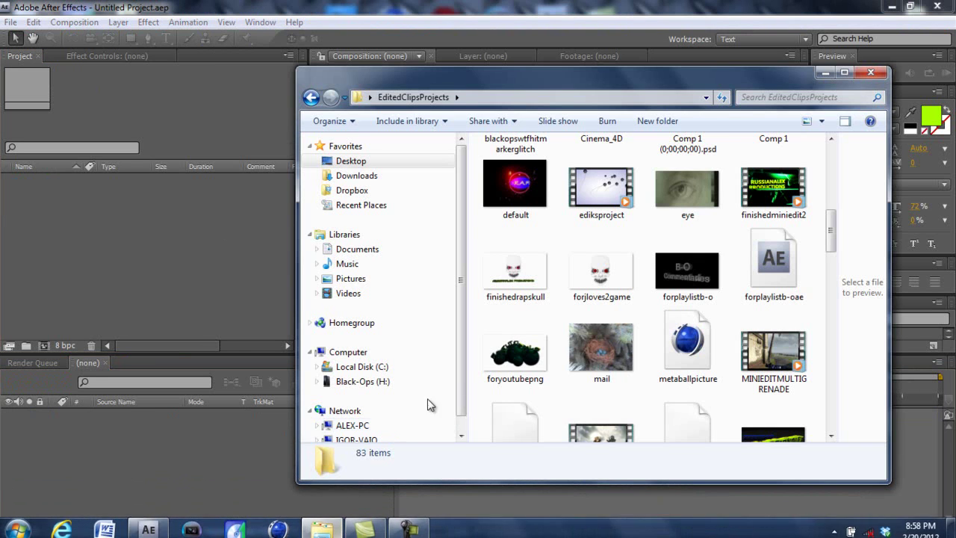
left_click_drag(602, 269, 87, 235)
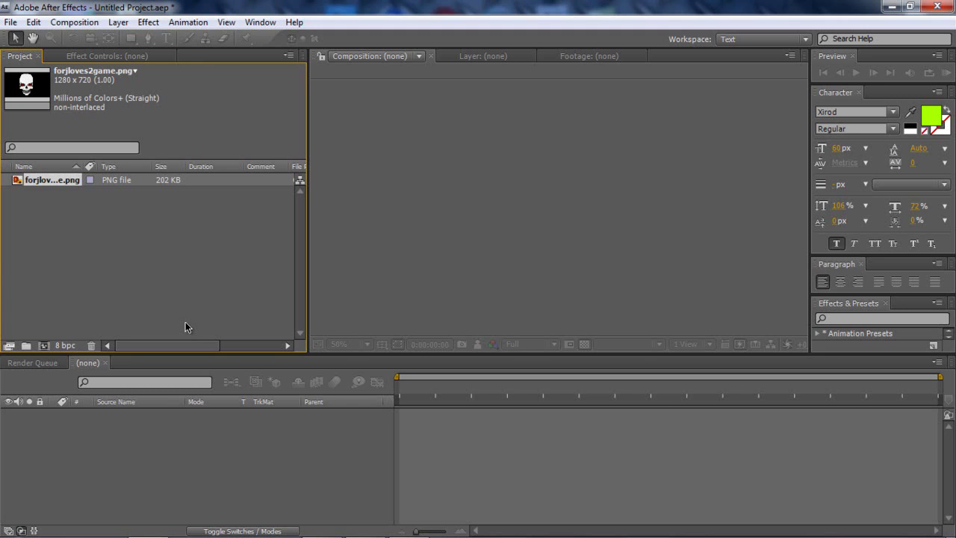
left_click(891, 6)
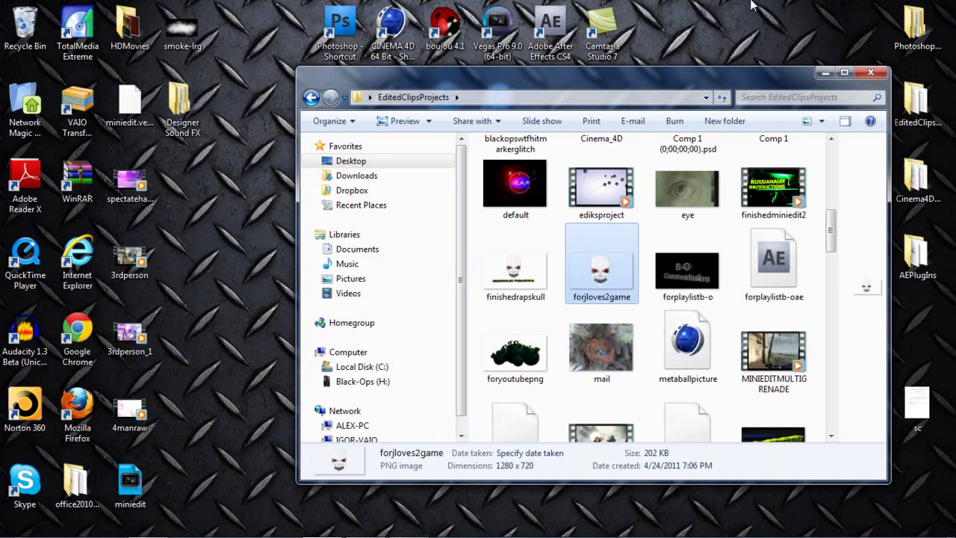
mouse_move(224, 532)
left_click_drag(224, 532, 64, 237)
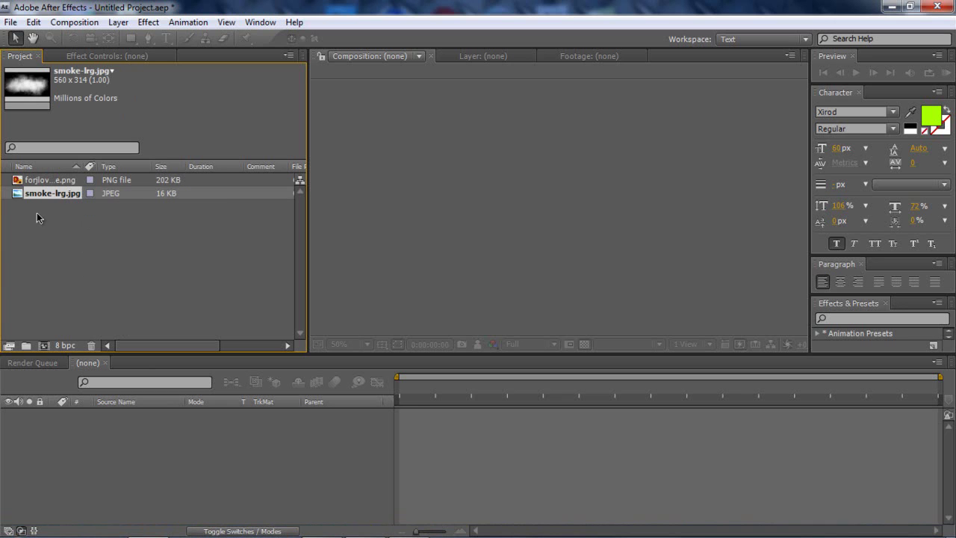
- Create a composition from forjloves2game.png and add smoke-lrg.jpg as the layer beneath the skull
left_click_drag(50, 183, 47, 342)
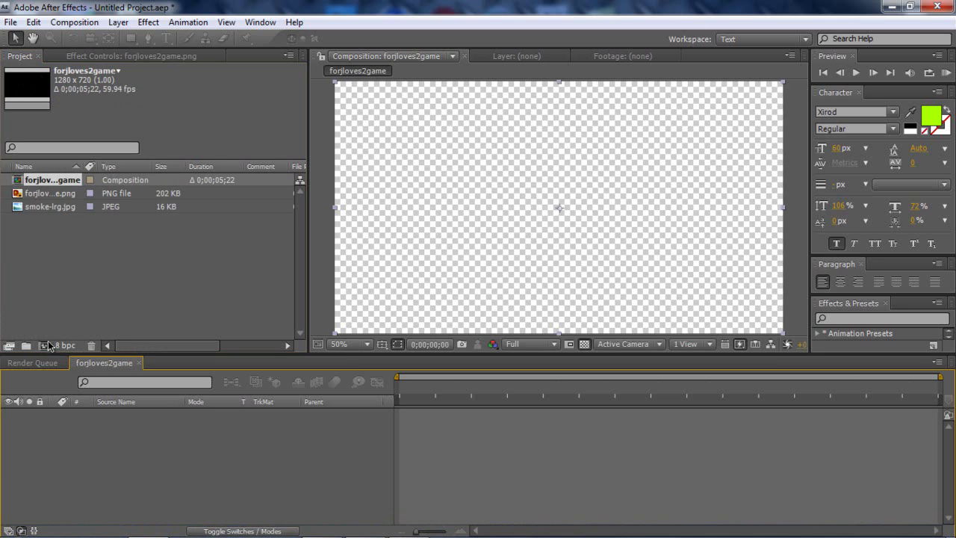
left_click_drag(62, 204, 70, 427)
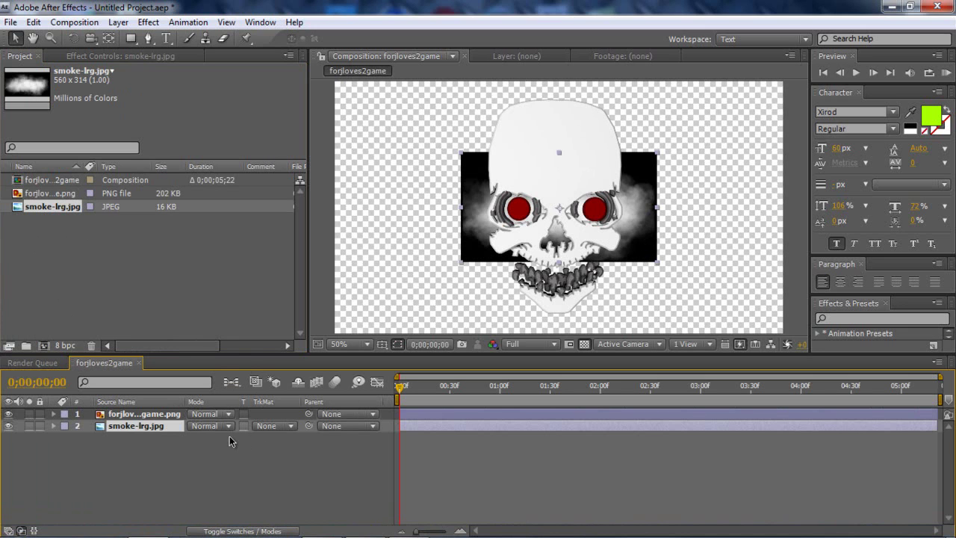
left_click_drag(164, 431, 160, 411)
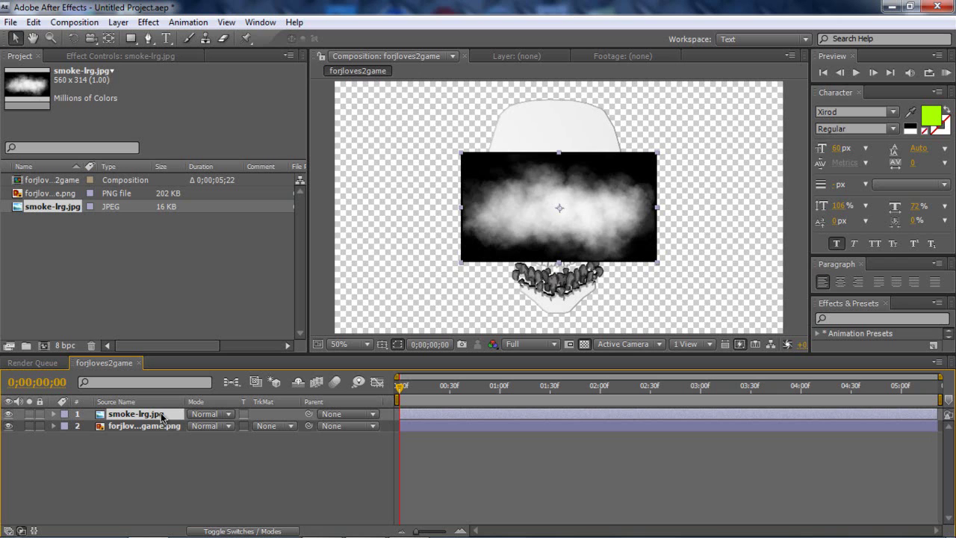
left_click_drag(154, 417, 165, 433)
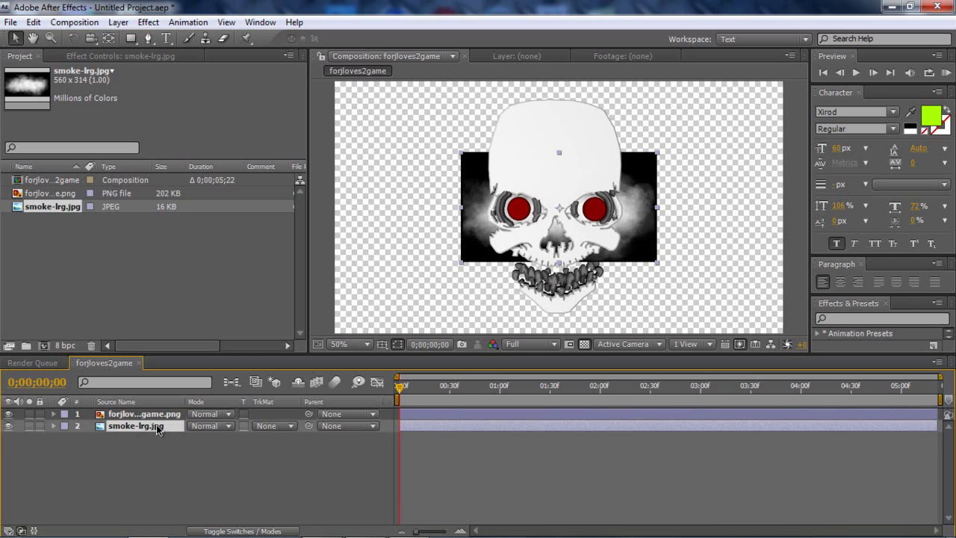
- Scale the smoke layer up until it fills the whole composition frame
left_click(462, 263)
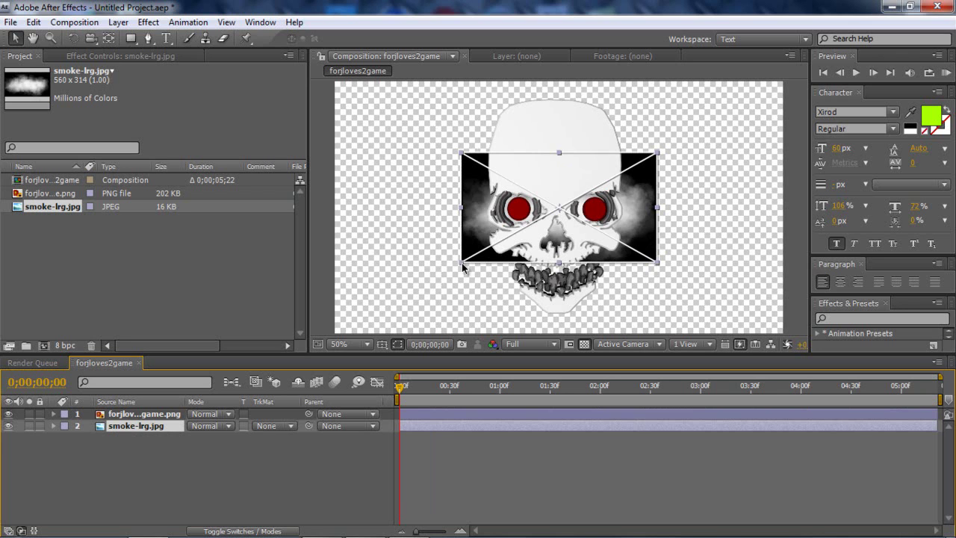
left_click_drag(464, 267, 335, 343)
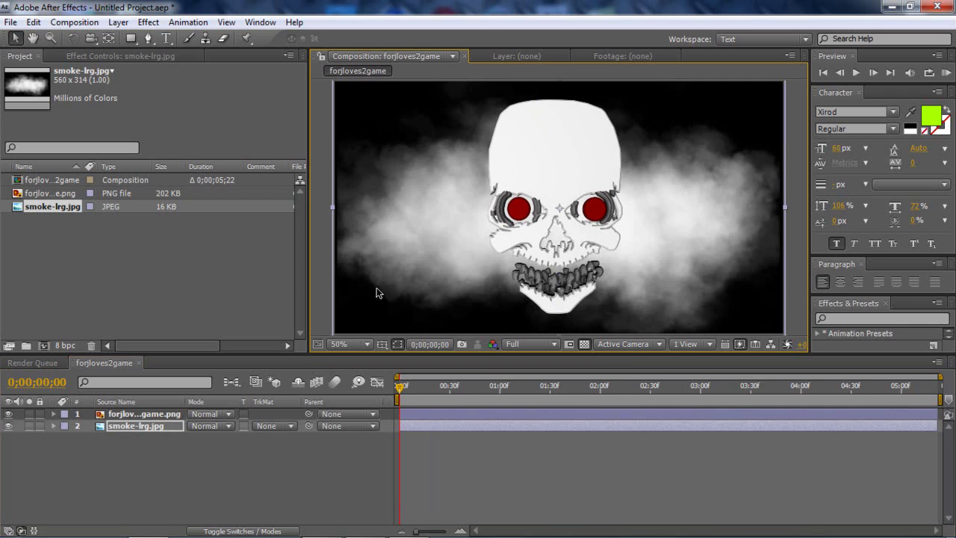
key("ctrl+z")
key("ctrl+shift+z")
- Turn the skull image layer into a 3D layer
left_click(117, 415)
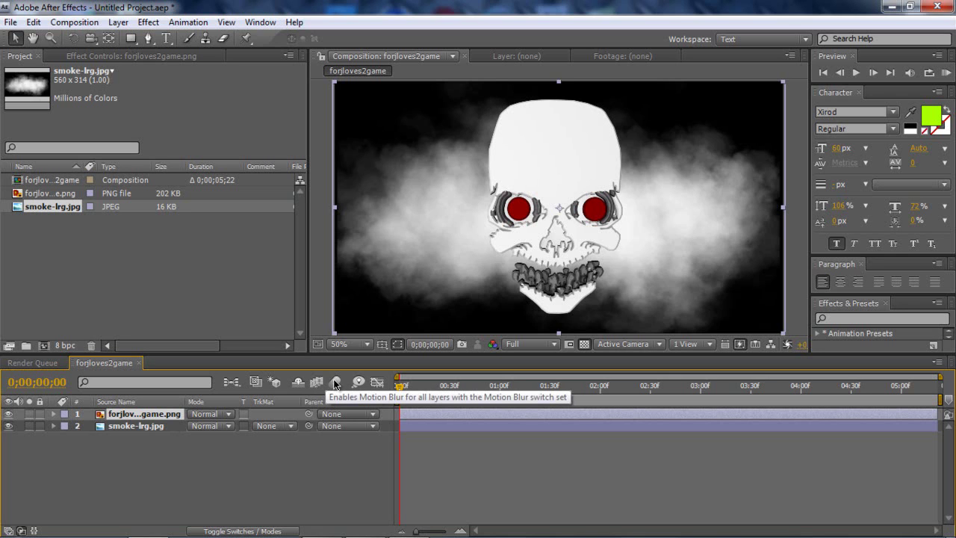
right_click(170, 416)
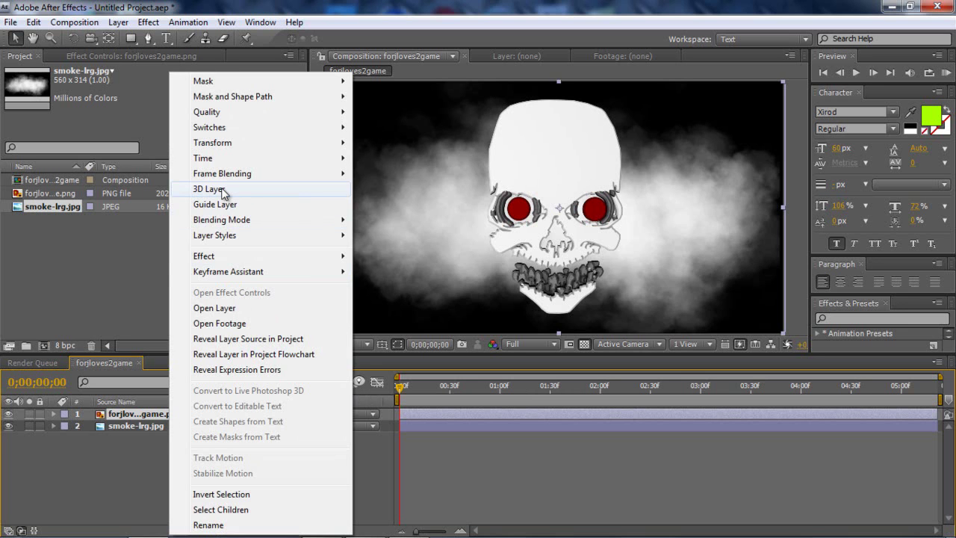
left_click(209, 189)
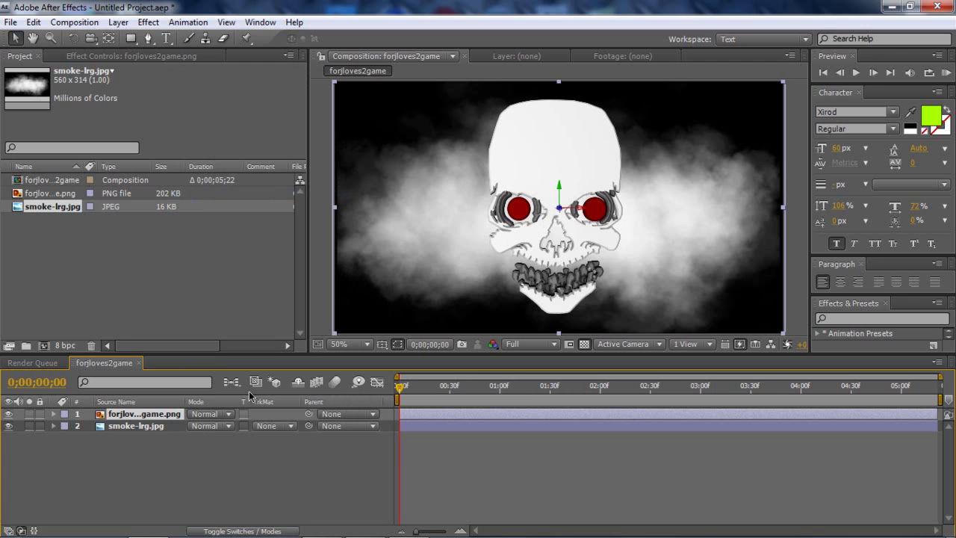
- Start Position and Z Rotation keyframes for the skull layer at 0;00;00;00, moving it toward the camera to a Z position of about -1818
left_click(53, 414)
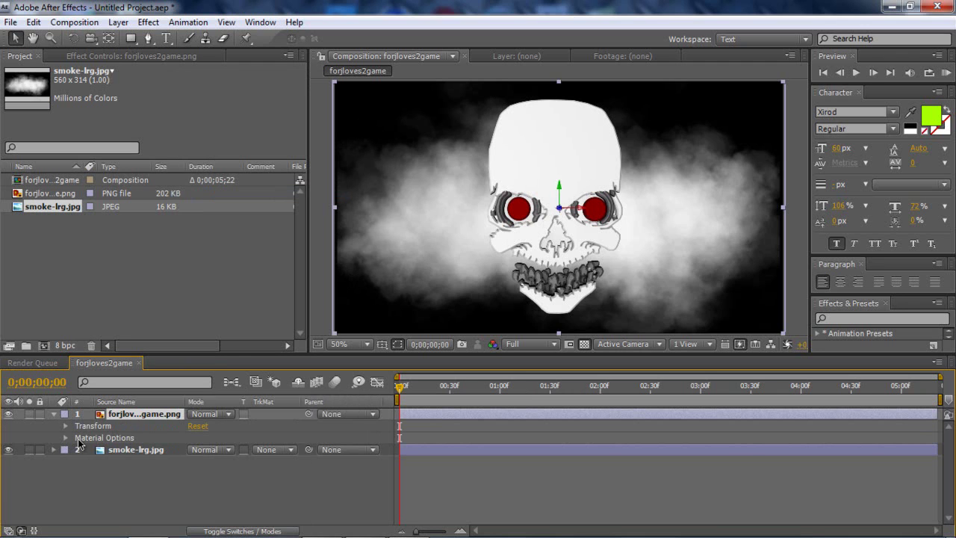
left_click(66, 426)
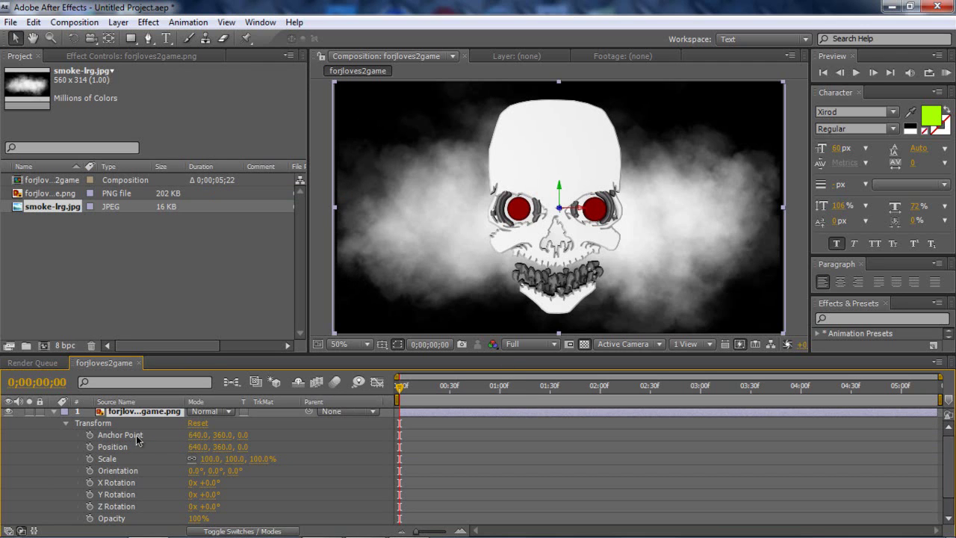
left_click(90, 447)
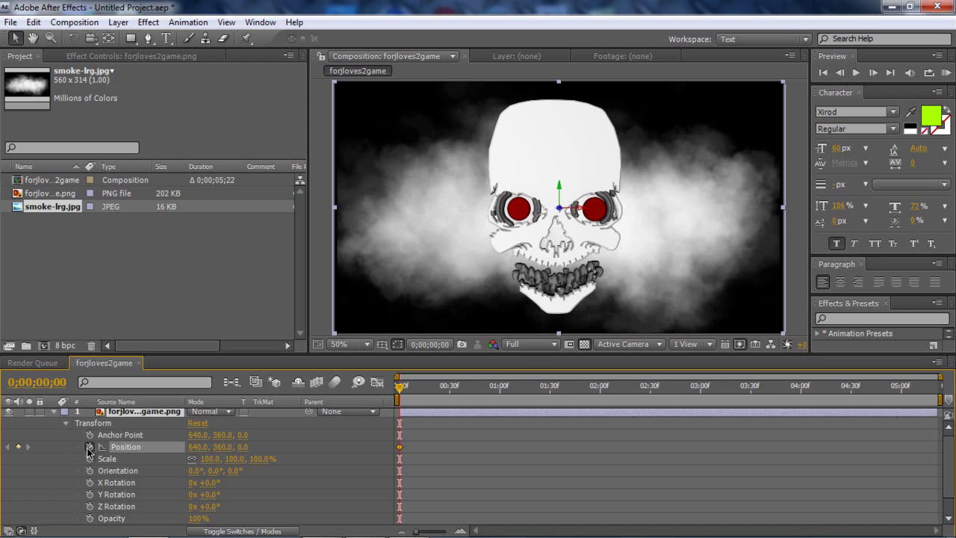
left_click(90, 507)
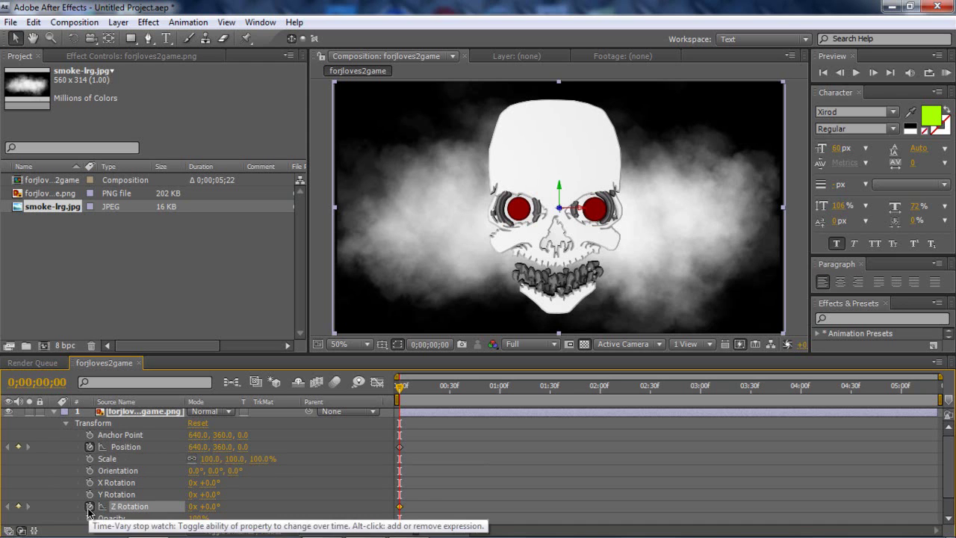
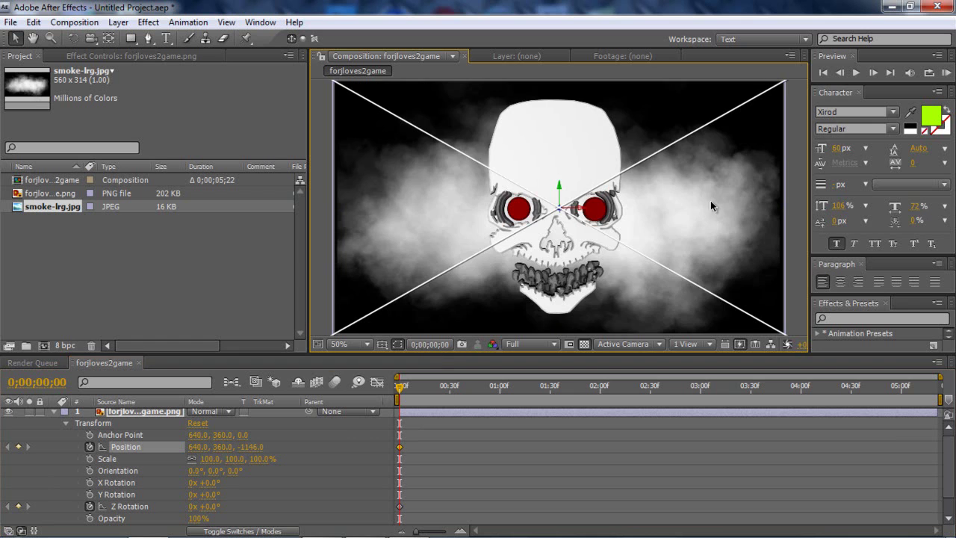
left_click_drag(562, 212, 681, 200)
mouse_move(561, 215)
left_mouse_down()
mouse_move(604, 209)
mouse_move(562, 212)
mouse_move(585, 213)
mouse_move(562, 216)
mouse_move(573, 212)
left_mouse_up()
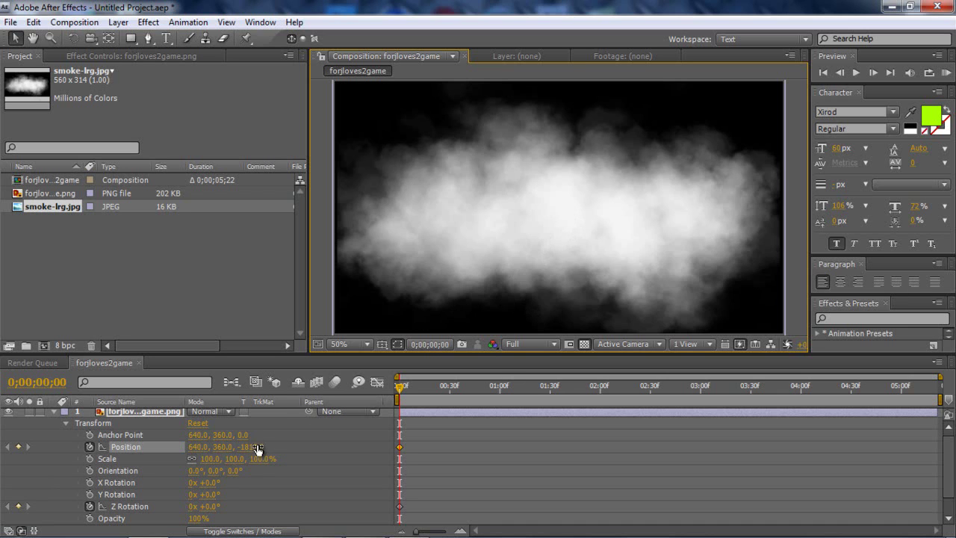
- Add Position and Z Rotation keyframes to the skull layer at 0;00;00;31 and set its Z position to -1618
left_click(449, 390)
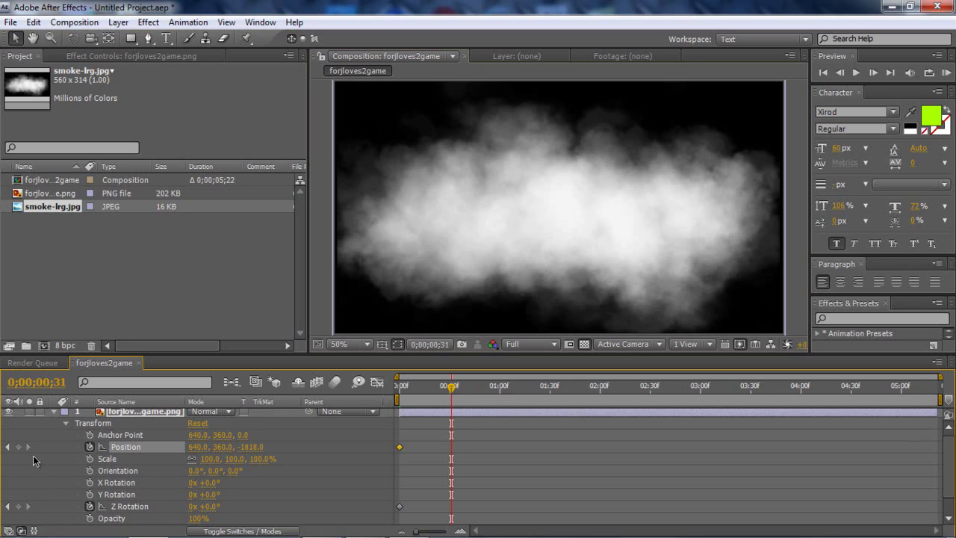
left_click(18, 447)
left_click(19, 506)
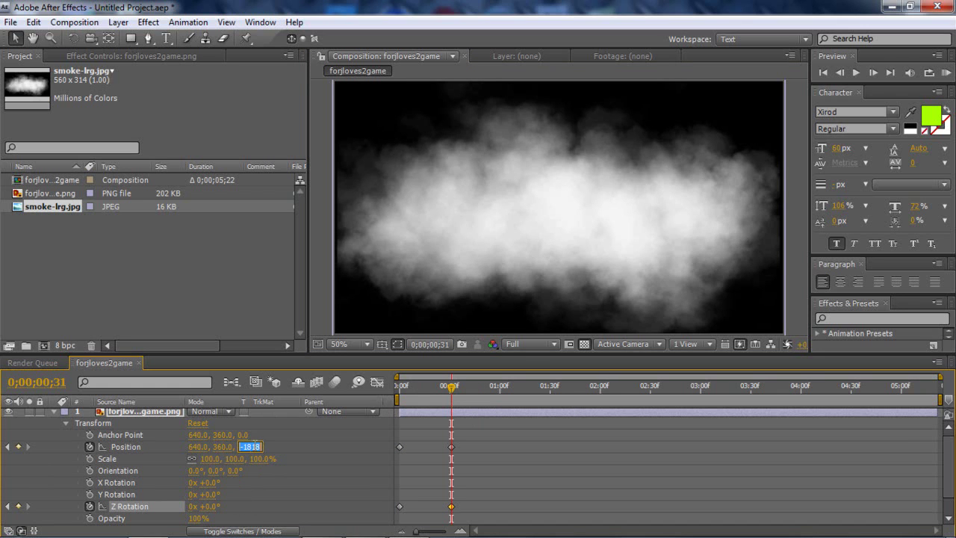
left_click(249, 447)
key("Return")
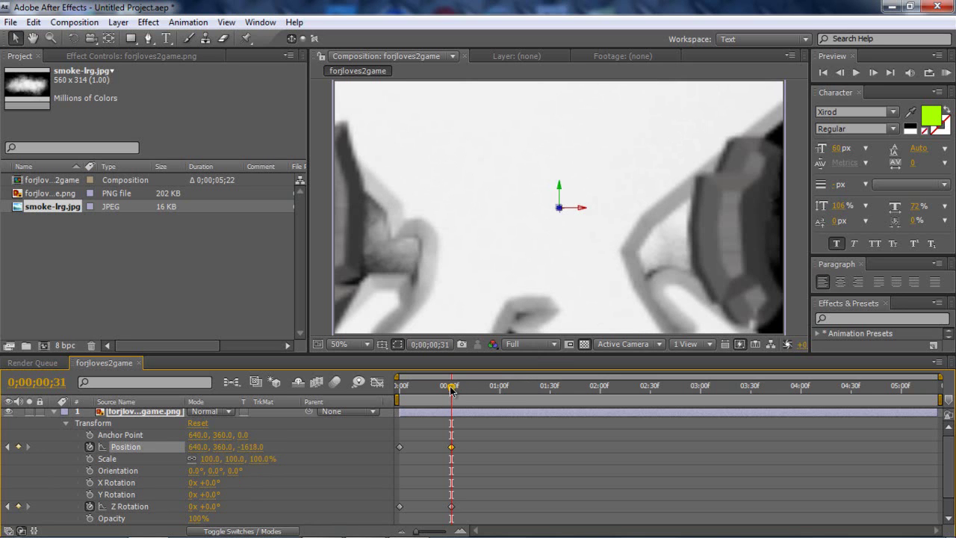
- Keyframe the skull's position at 0;00;01;29, moving it back in depth to a Z position of about -66
left_click_drag(459, 395, 476, 392)
left_click(514, 389)
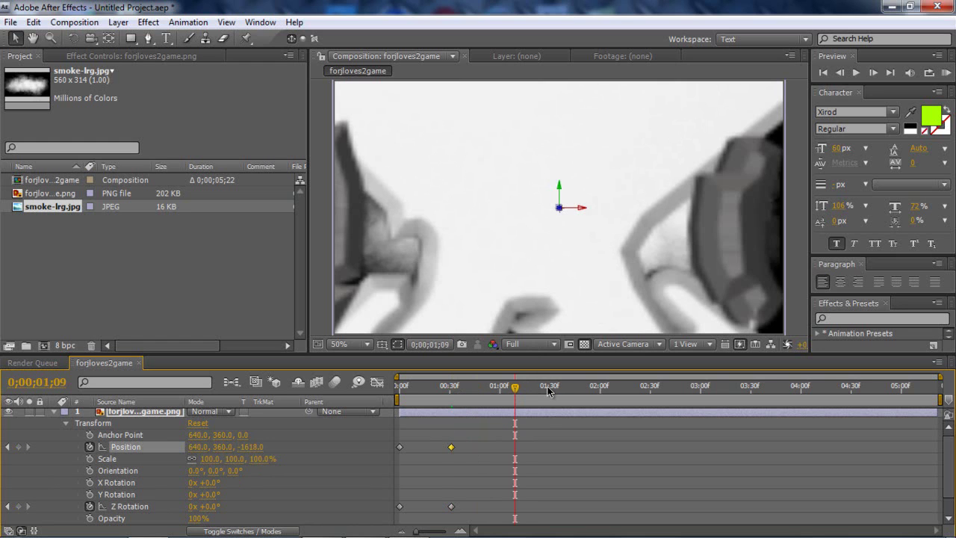
left_click(548, 389)
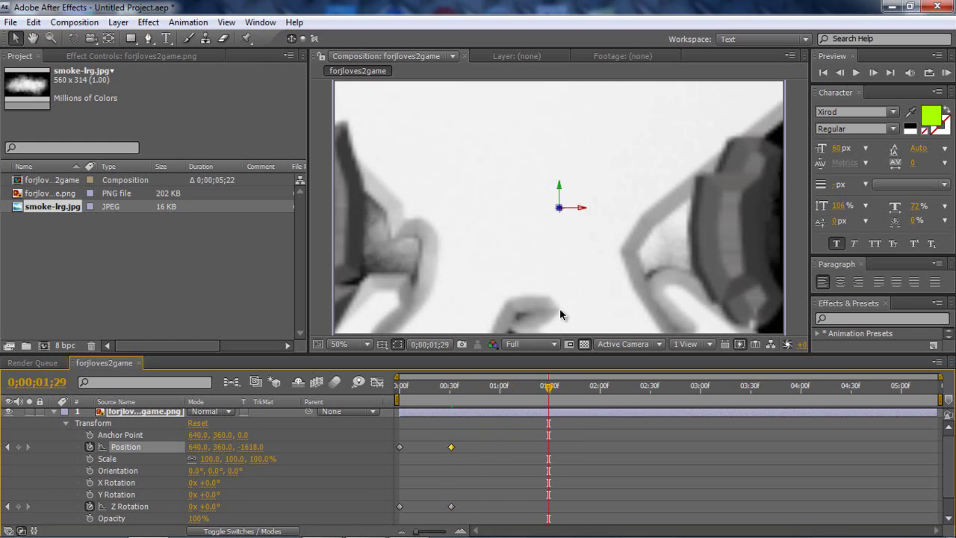
left_click_drag(561, 214, 406, 132)
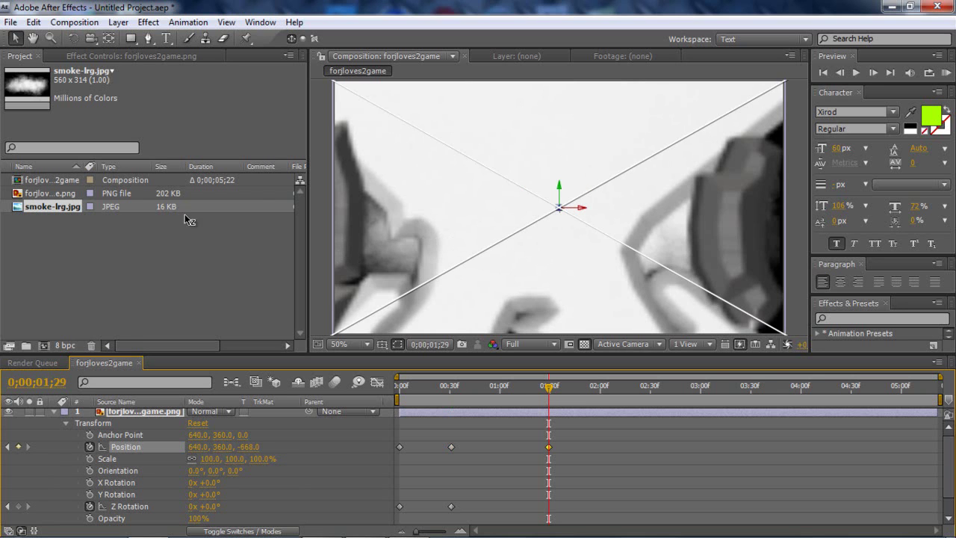
left_click(590, 212)
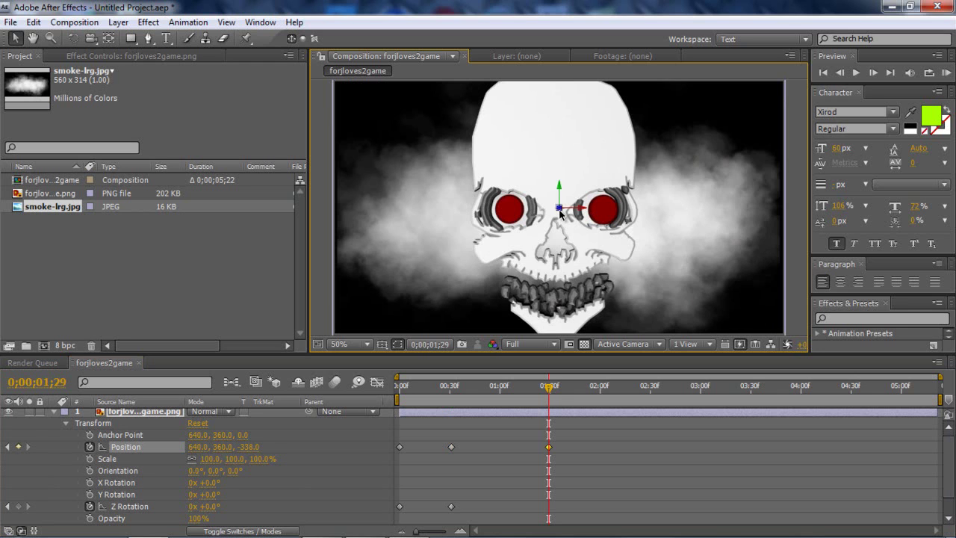
left_click_drag(561, 213, 489, 228)
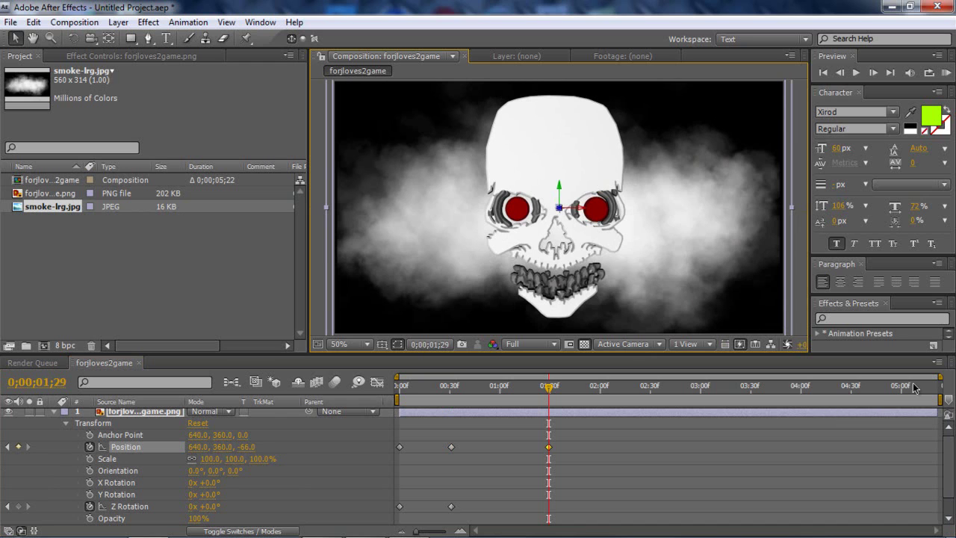
- Keyframe the skull's position at 0;00;05;21, pushing it far into the distance to a Z position of about 9684
left_click_drag(915, 387, 940, 387)
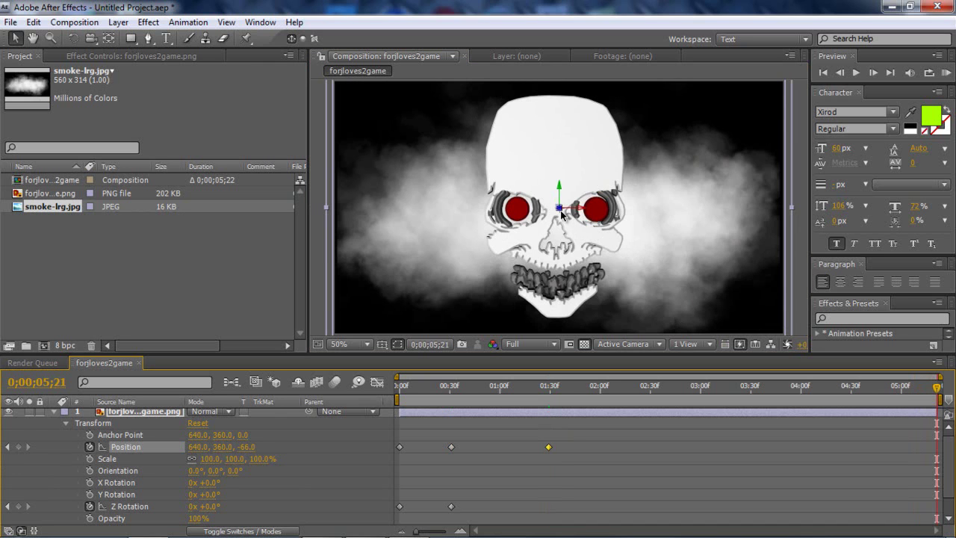
left_click_drag(566, 214, 416, 234)
left_click_drag(561, 215, 476, 217)
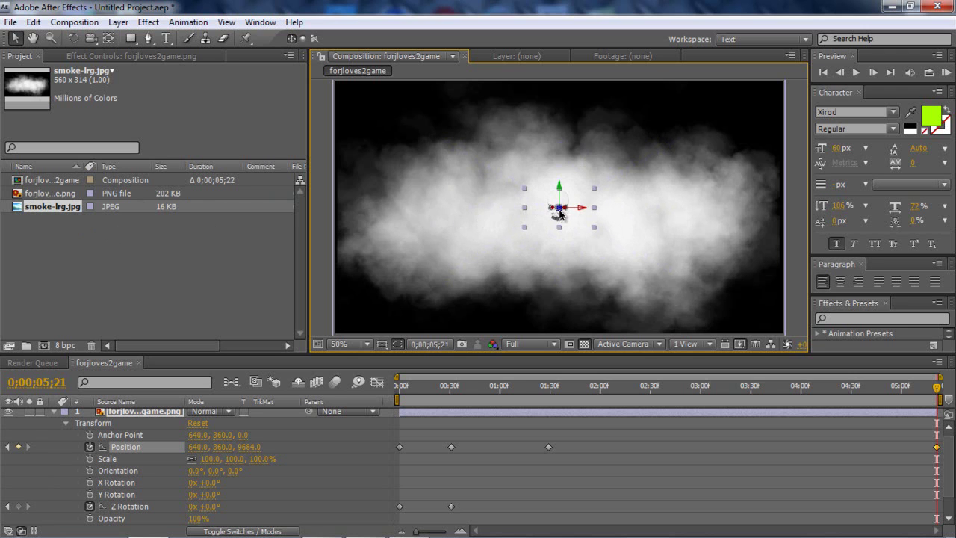
- Push the skull farther into the distance at 0;00;05;21, and review the fly-in animation back to 0;00;00;00
left_click_drag(559, 213, 536, 257)
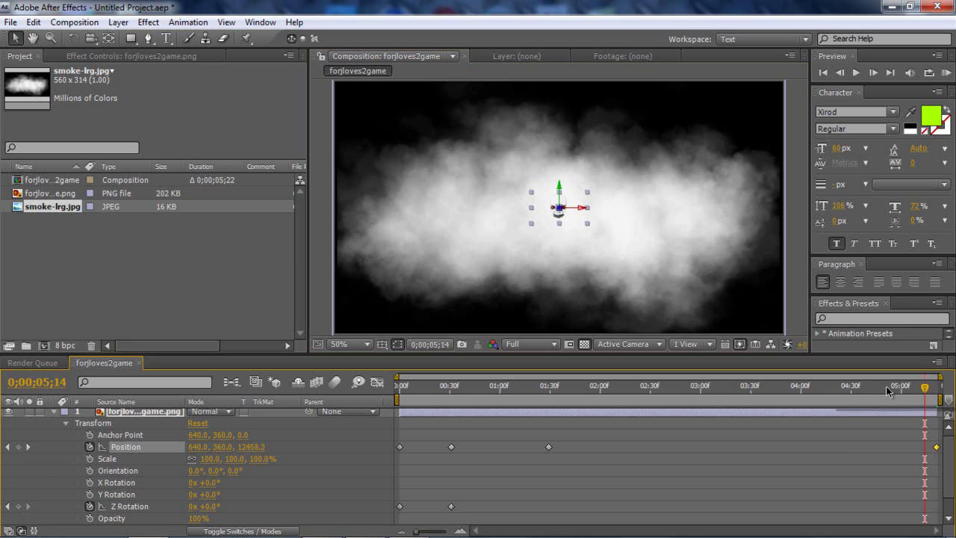
left_click_drag(881, 386, 848, 392)
left_click(796, 389)
left_click(739, 387)
left_click(693, 389)
left_click(587, 389)
left_click(557, 390)
left_click(525, 389)
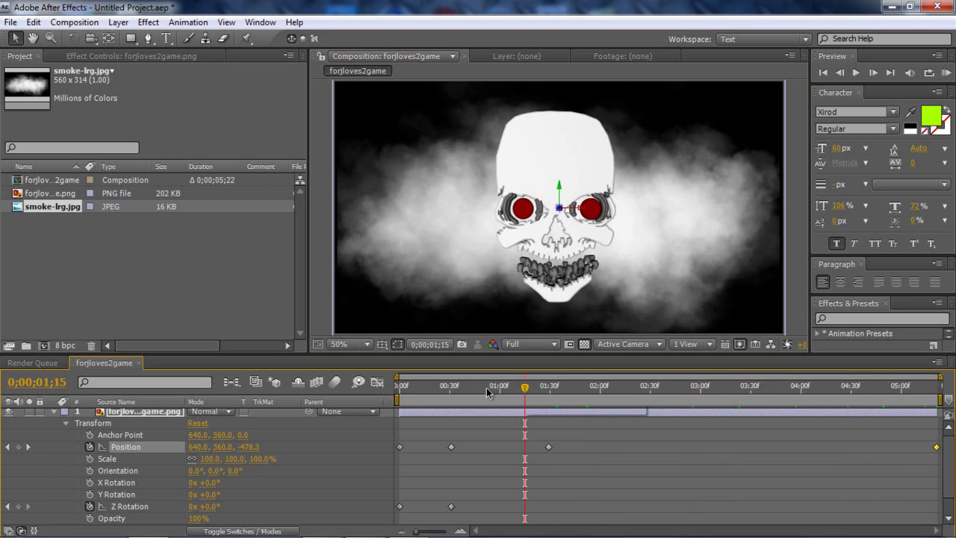
left_click(484, 389)
left_click(451, 389)
left_click_drag(451, 390, 398, 390)
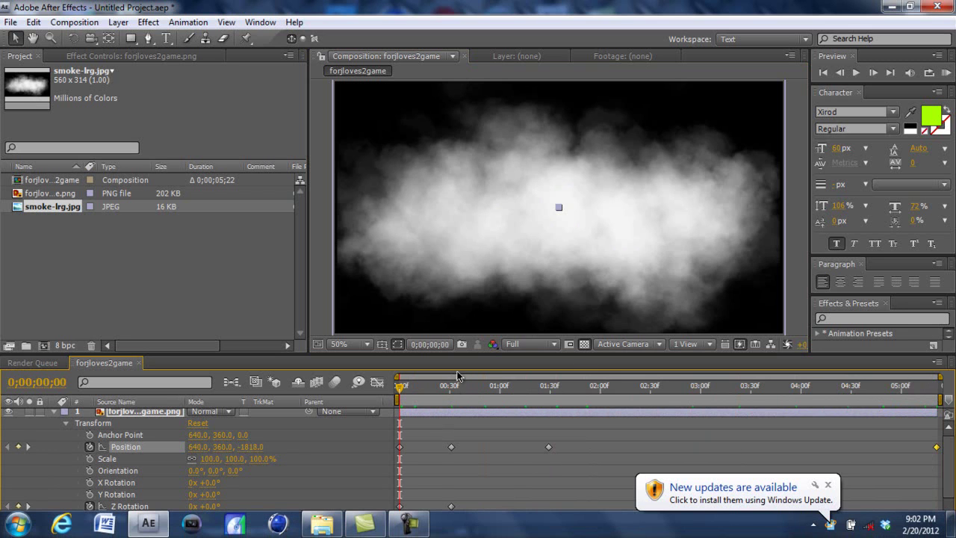
left_click(829, 486)
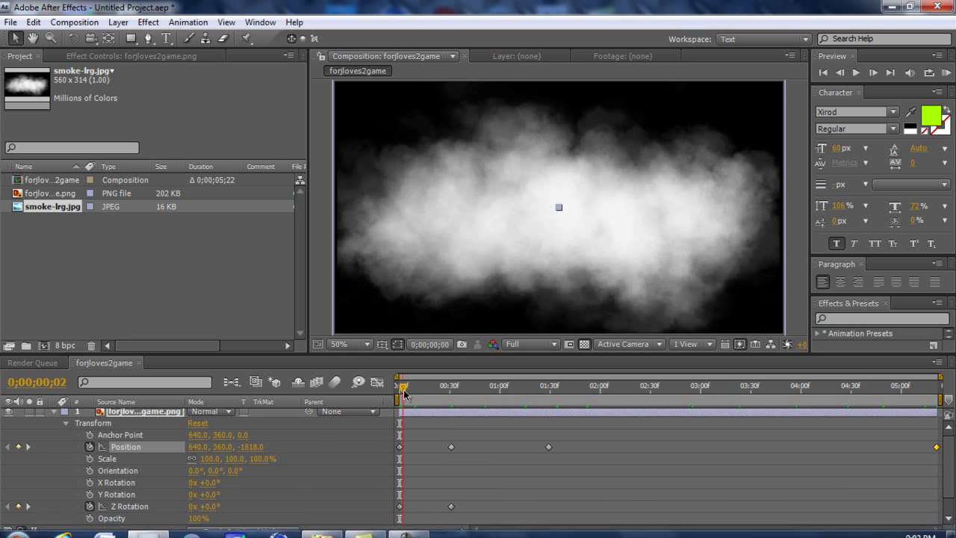
- Apply a Gaussian Blur effect to the skull layer and reveal its blur properties in the timeline
left_click(53, 412)
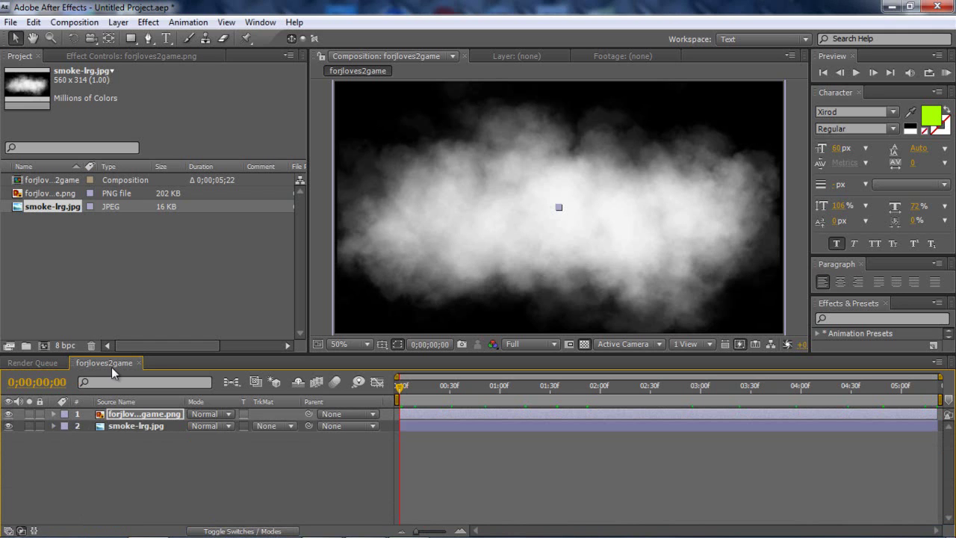
left_click(146, 21)
mouse_move(219, 122)
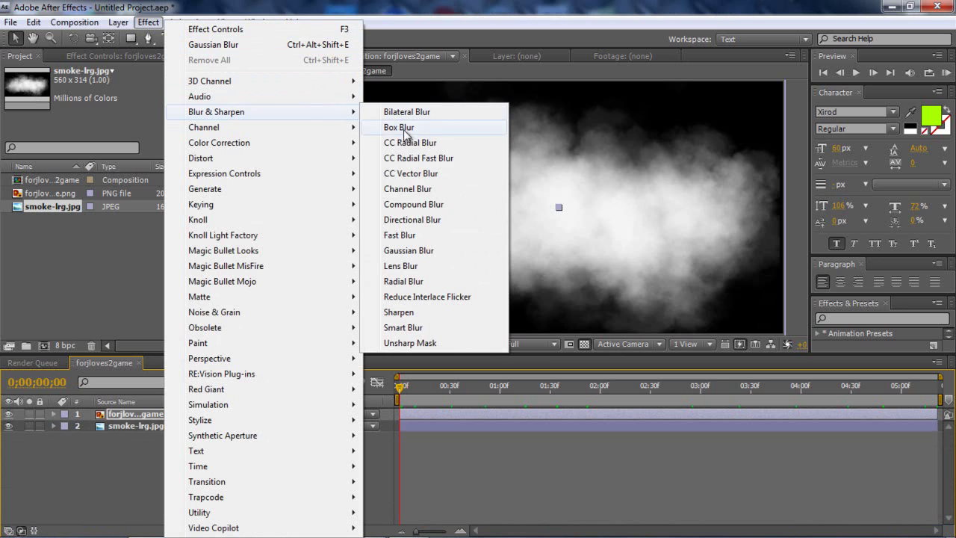
left_click(426, 253)
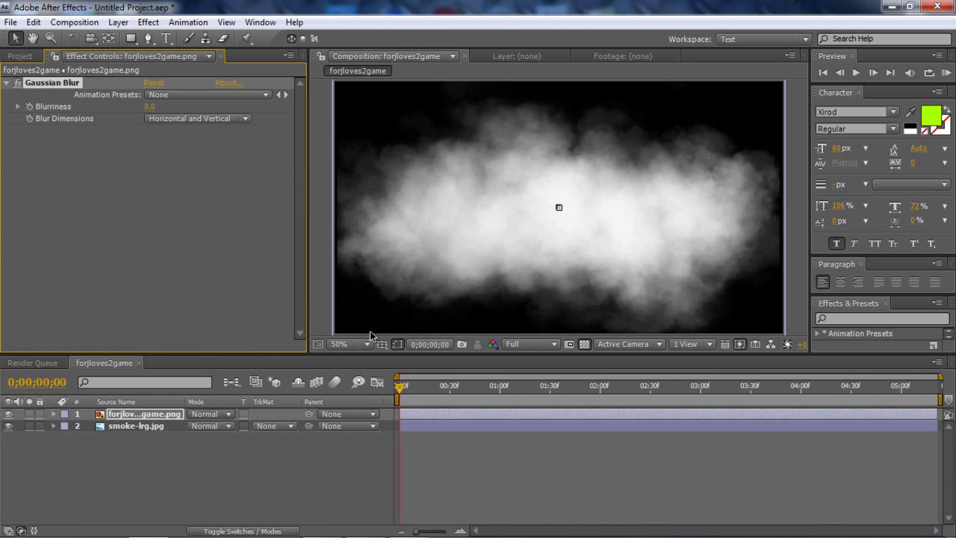
left_click(54, 415)
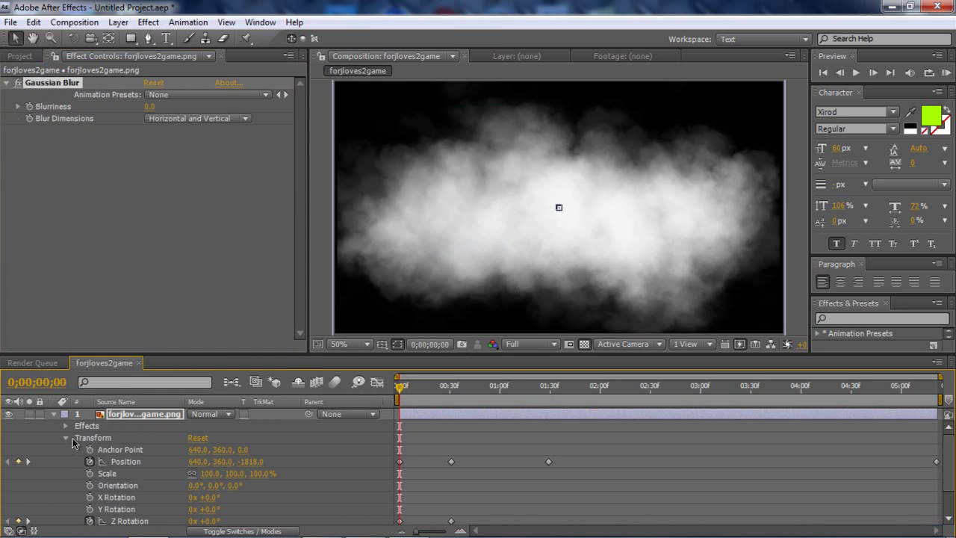
left_click(66, 437)
left_click(65, 425)
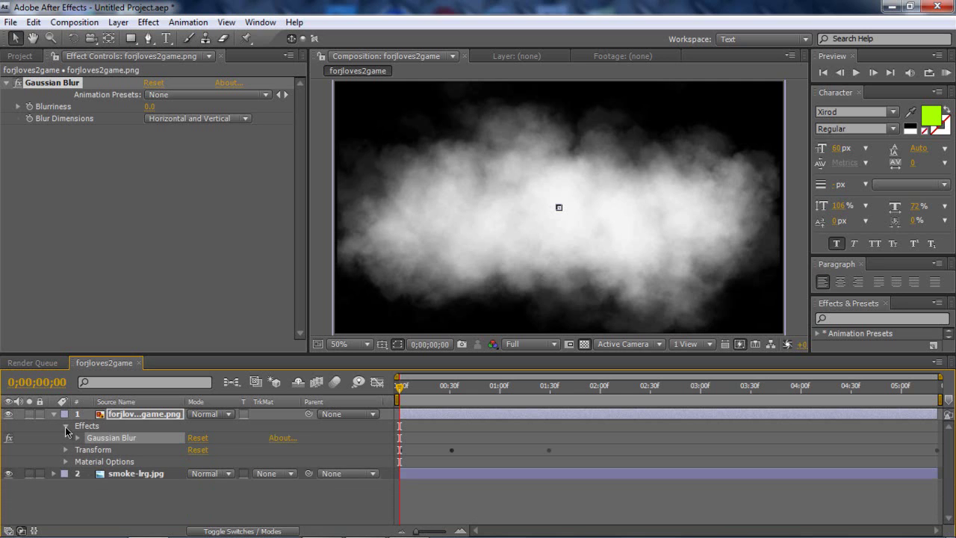
left_click(77, 438)
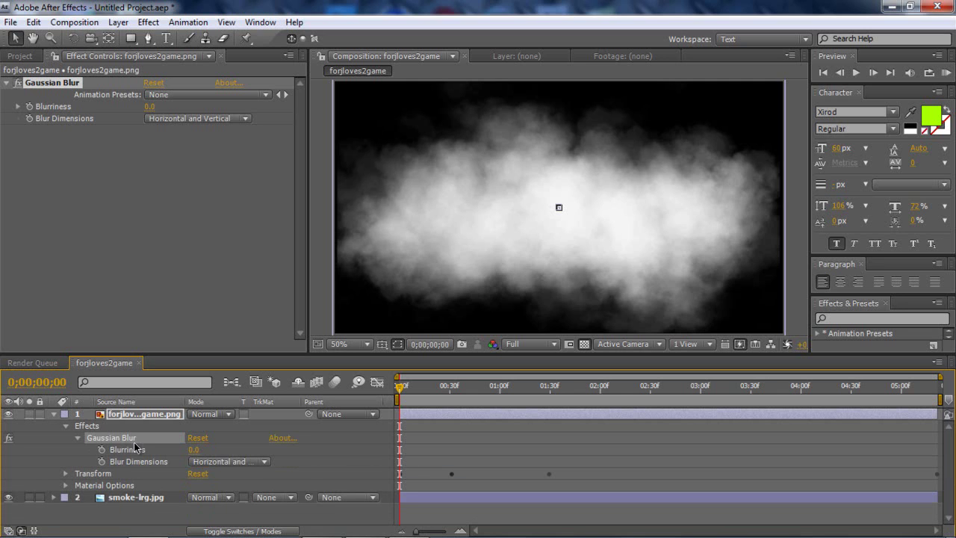
- Keyframe the skull's Blurriness at 21.4 at 0;00;00;55, and move that keyframe to 0;00;00;00
left_click_drag(399, 387, 415, 392)
left_click(423, 390)
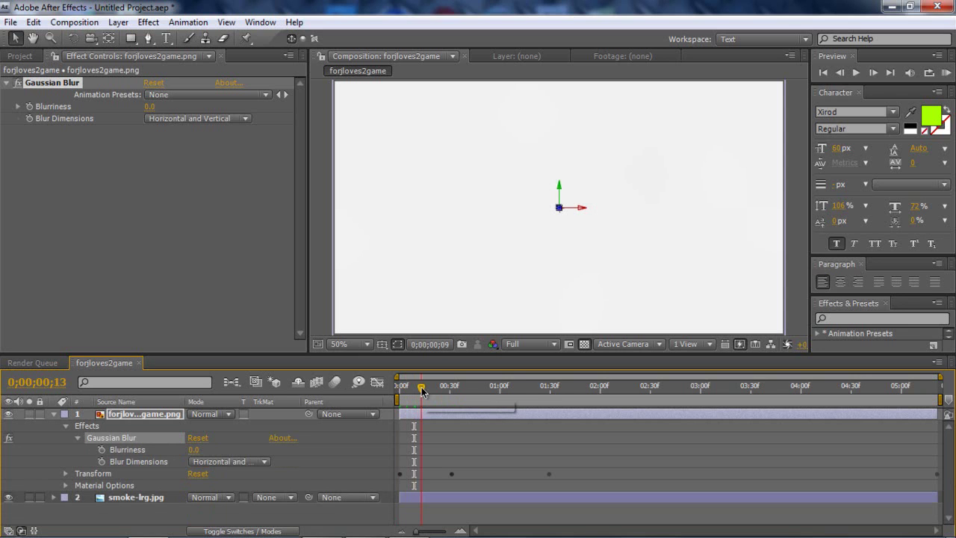
left_click(431, 389)
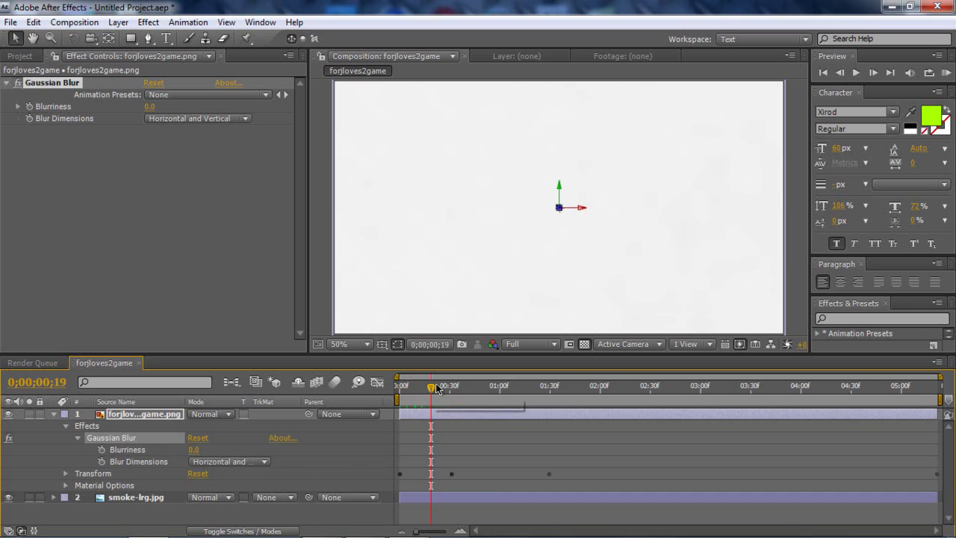
left_click(452, 388)
left_click(466, 388)
left_click(491, 391)
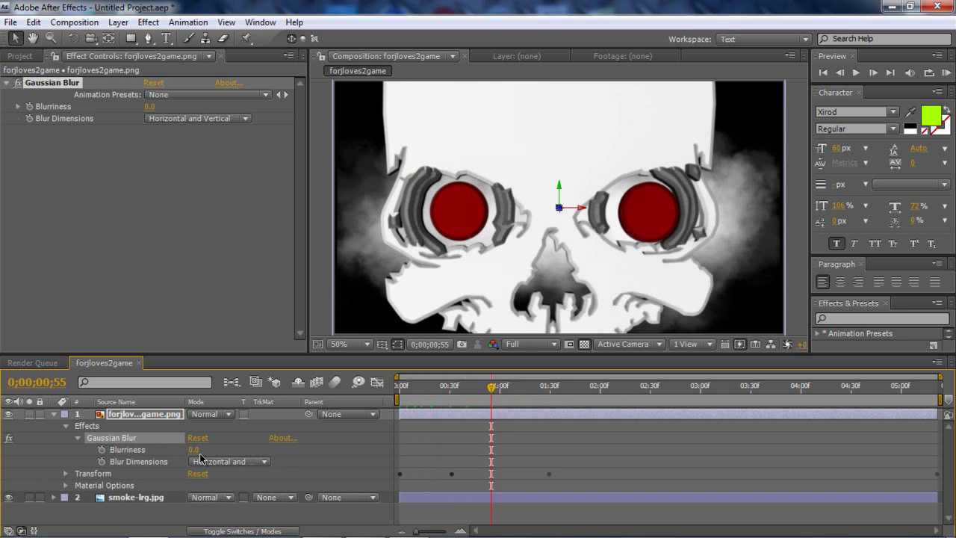
left_click(102, 452)
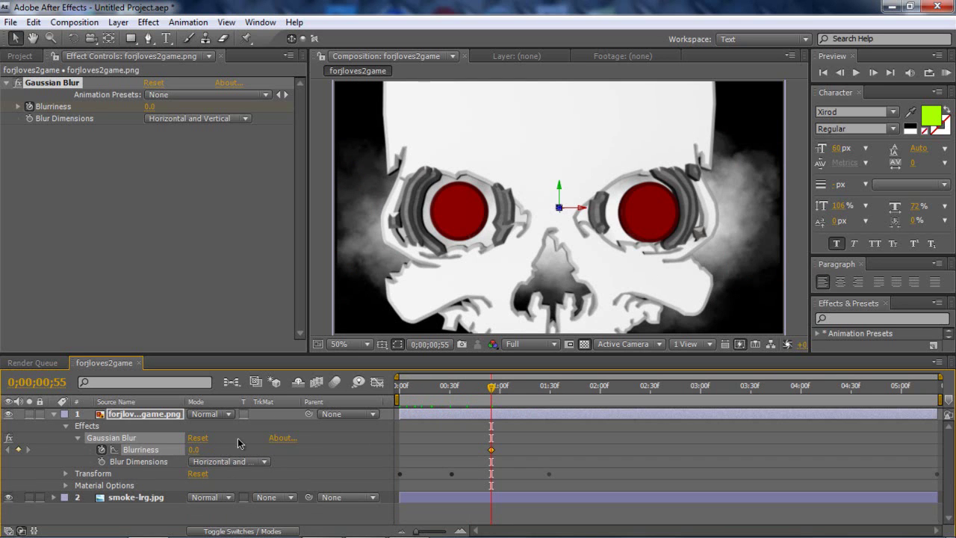
left_click_drag(194, 453, 272, 445)
left_click_drag(194, 451, 233, 451)
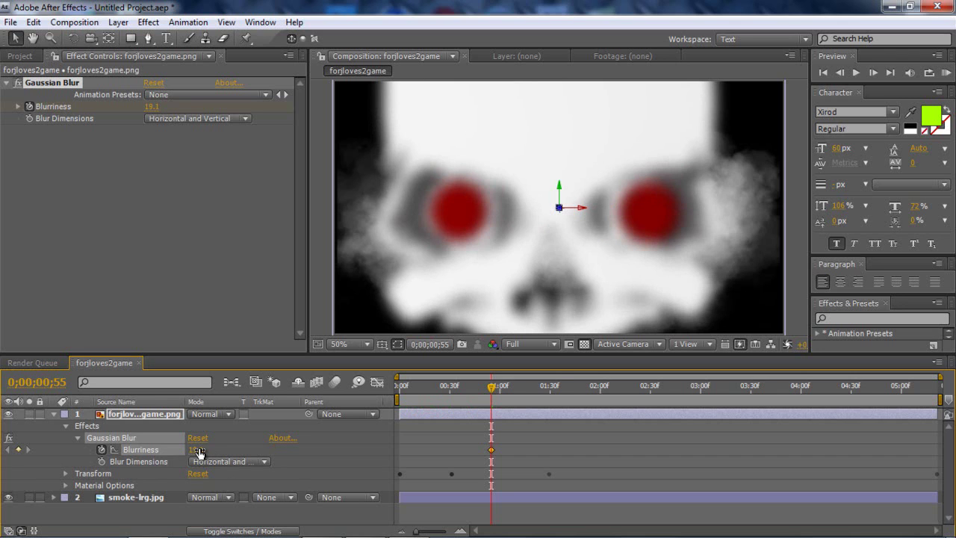
left_click_drag(199, 453, 210, 448)
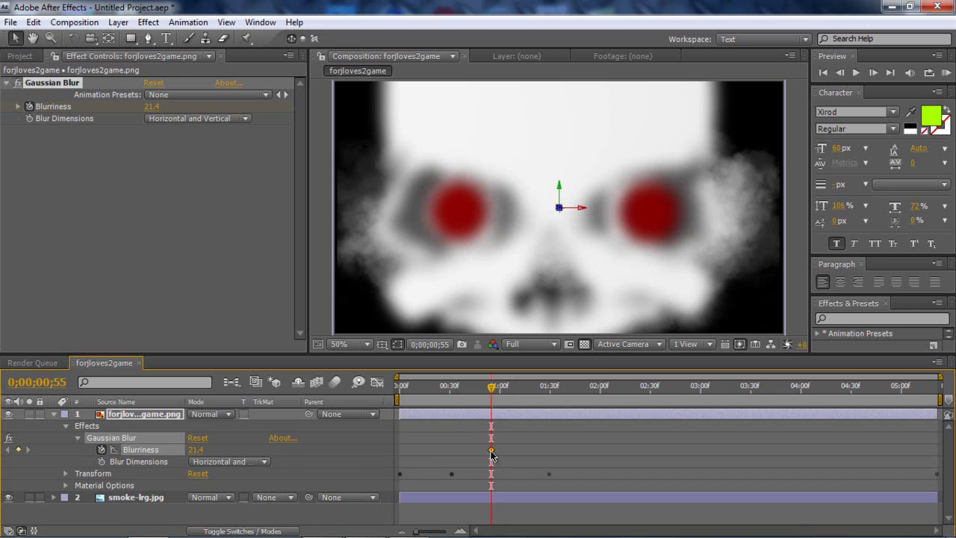
mouse_move(492, 454)
key("Delete")
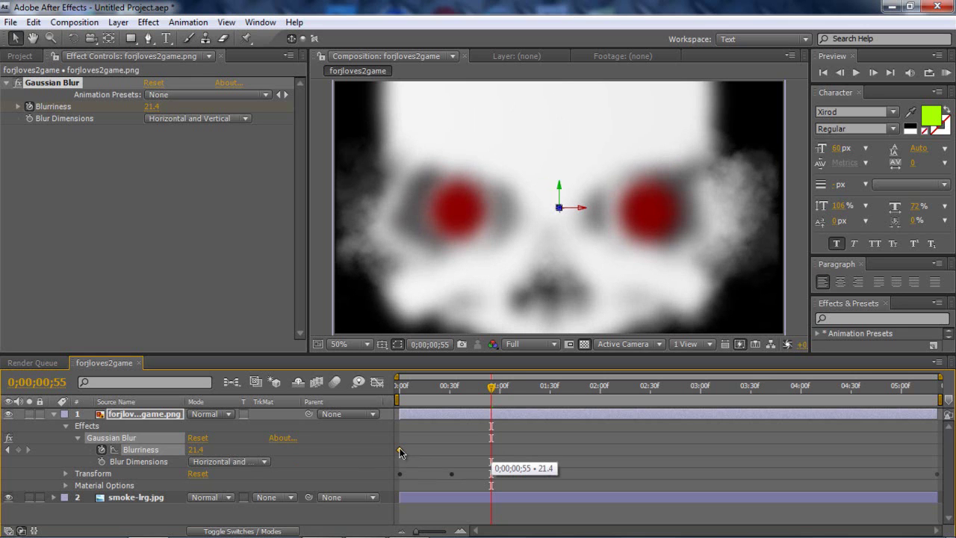
- Add a Blurriness keyframe to the skull's Gaussian Blur at 0;00;01;10 with a value of 3.0
mouse_move(486, 394)
left_mouse_down()
mouse_move(400, 392)
mouse_move(502, 390)
left_mouse_up()
left_click(516, 389)
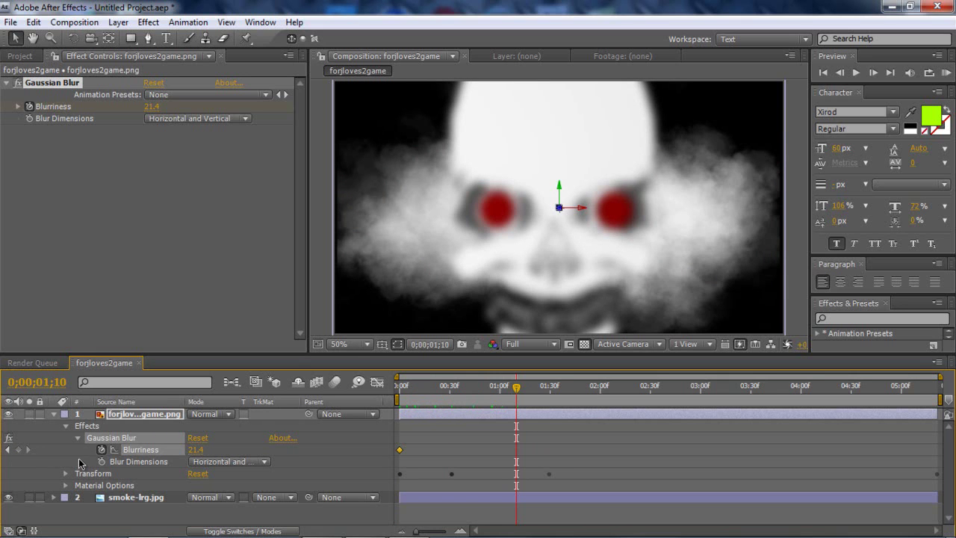
left_click(19, 450)
left_click_drag(194, 451, 180, 456)
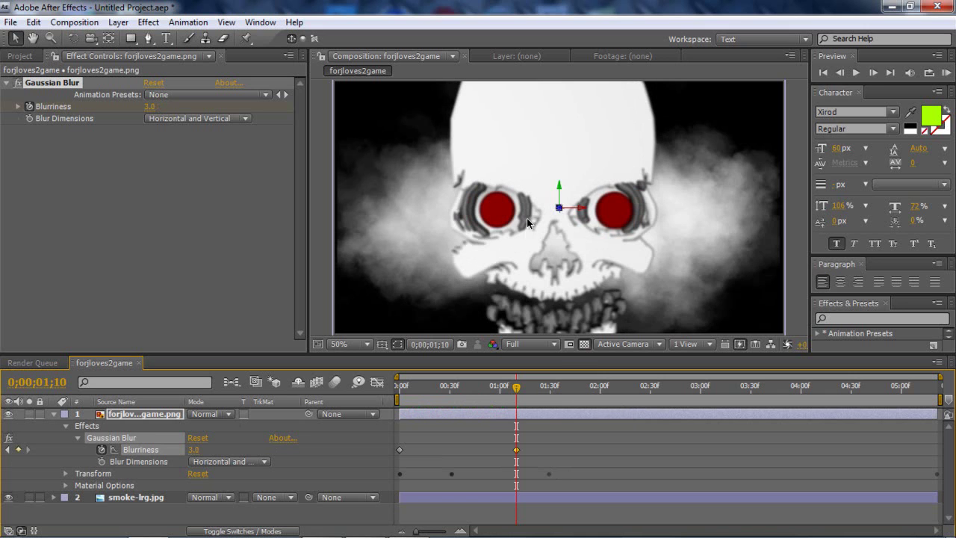
- Check the blur transition, and keyframe the skull's Blurriness at 0 at 0;00;01;47
left_click_drag(497, 388, 466, 392)
left_click(451, 392)
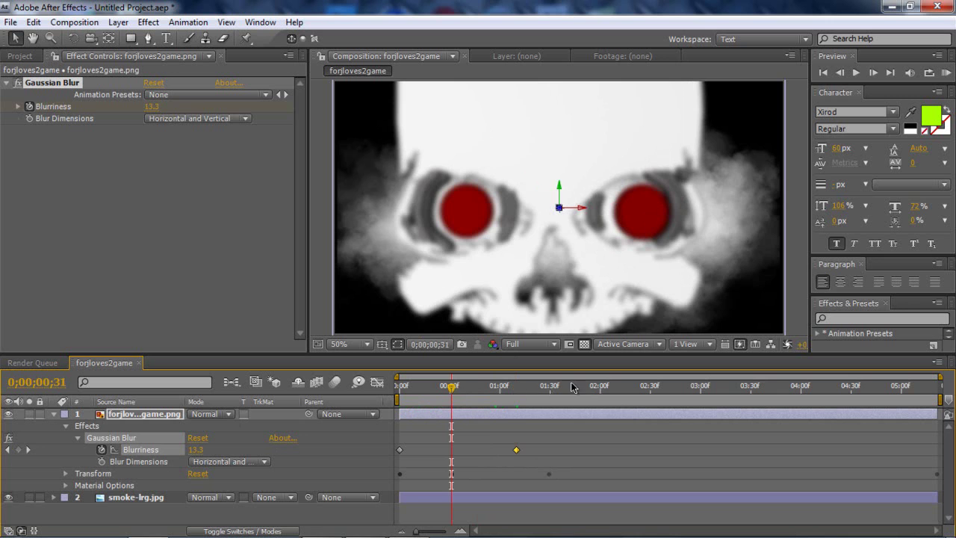
left_click(596, 389)
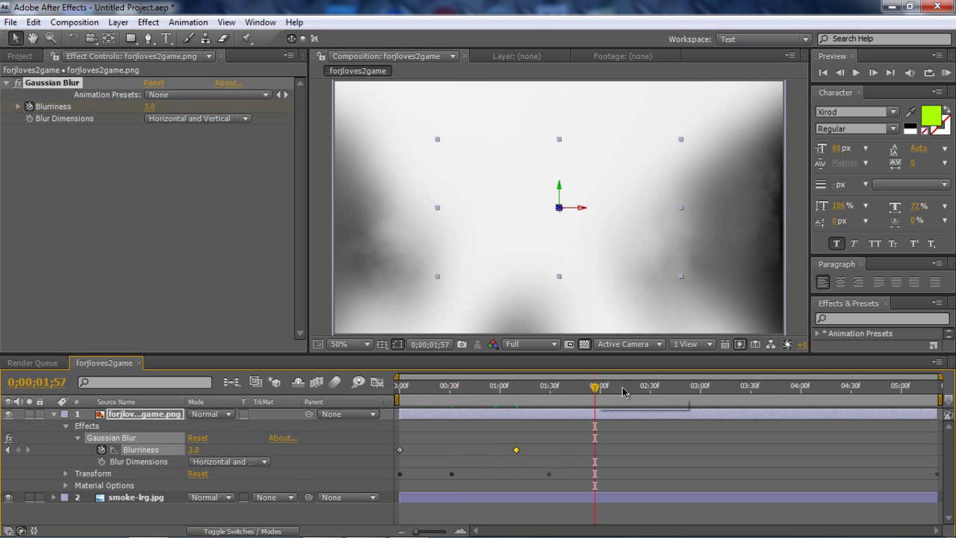
left_click(661, 390)
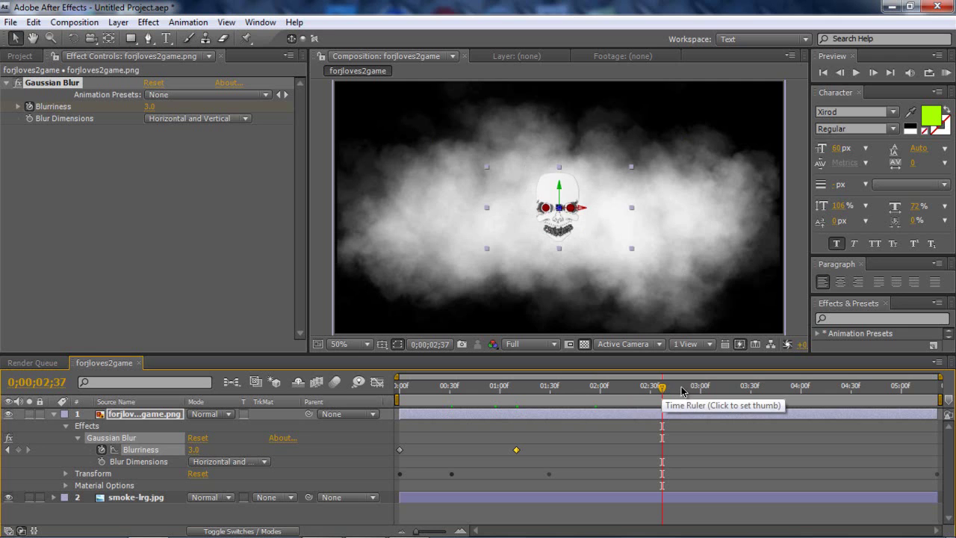
left_click_drag(662, 388, 578, 399)
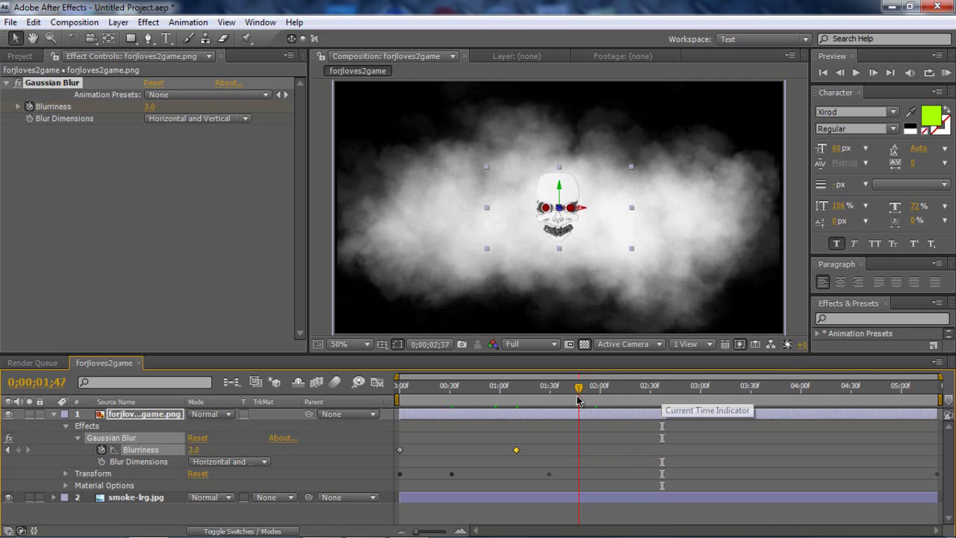
left_click(201, 449)
key("BackSpace")
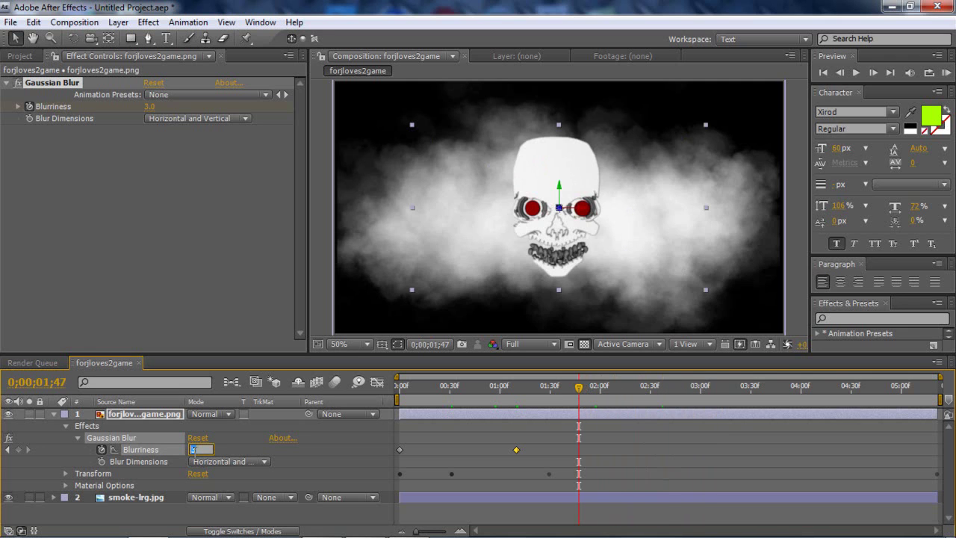
key("Return")
- Hold the skull's Blurriness at 0.0 with a keyframe at 0;00;03;00, and keyframe a heavy blur at 0;00;05;21
left_click(700, 391)
left_click(718, 389)
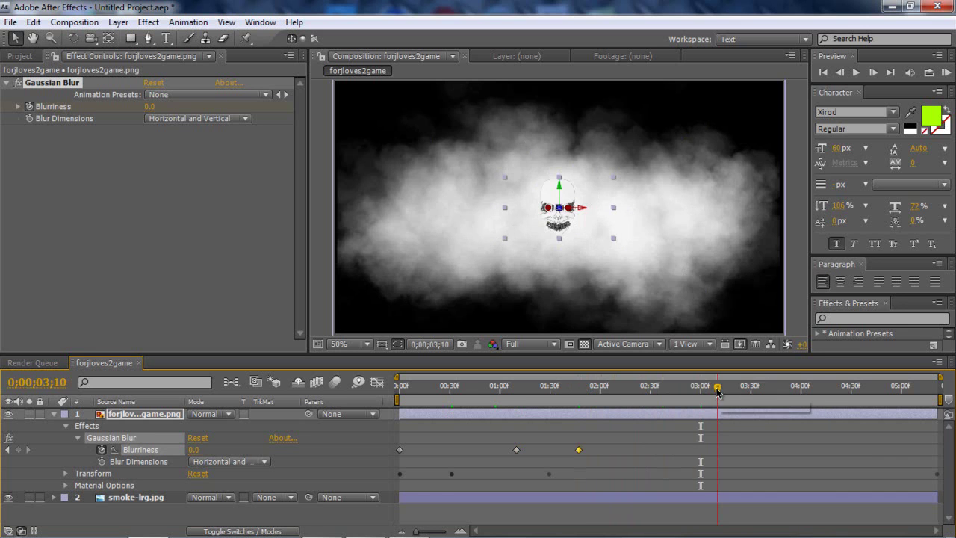
left_click_drag(717, 389, 700, 391)
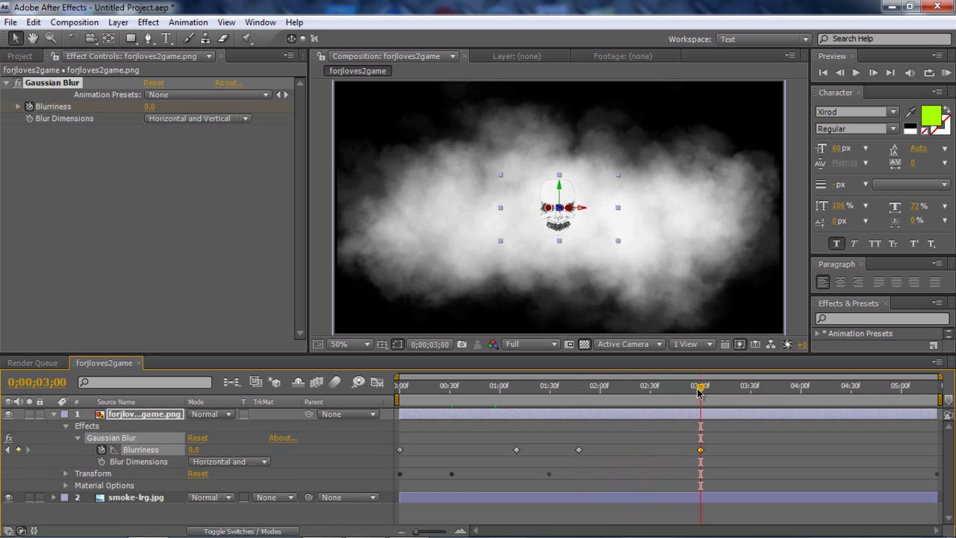
key("space")
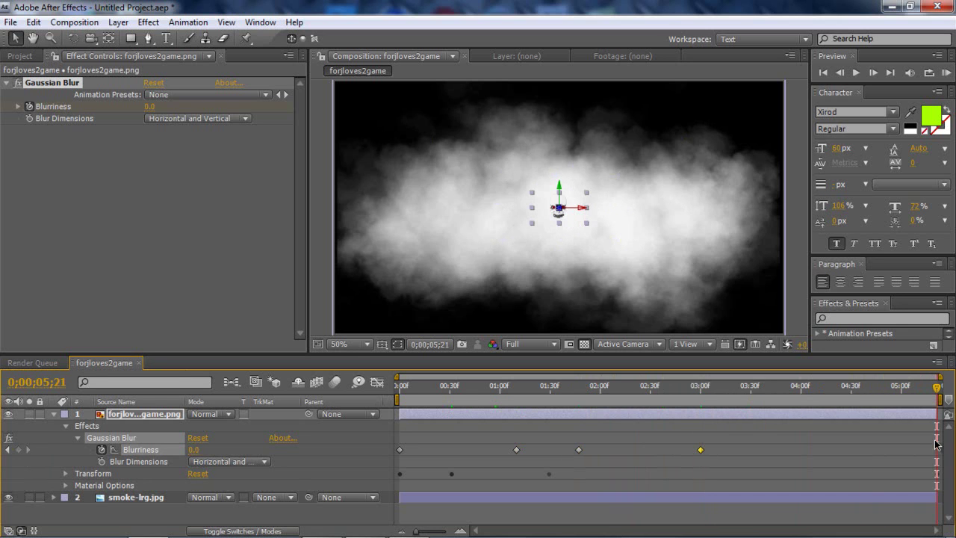
left_click_drag(239, 443, 336, 442)
- Review the skull's blur and fly-in animation backwards from the end of the composition to its start
left_click(915, 385)
left_click(855, 387)
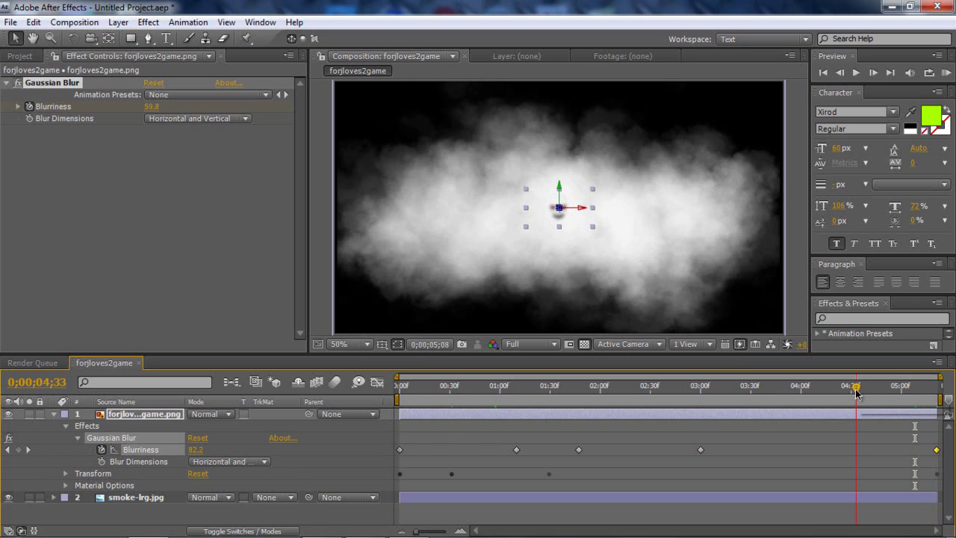
left_click(782, 389)
left_click(728, 386)
left_click(688, 387)
left_click(645, 388)
left_click(594, 387)
left_click(556, 388)
left_click(483, 388)
left_click(421, 387)
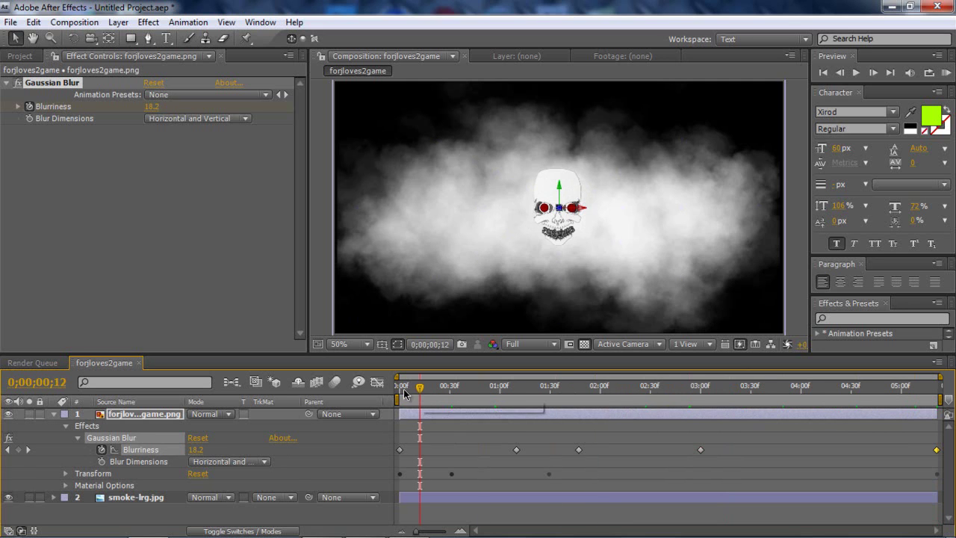
left_click(404, 388)
- Collapse the skull layer's properties and apply a Gaussian Blur effect to the smoke-lrg.jpg layer
left_click(53, 414)
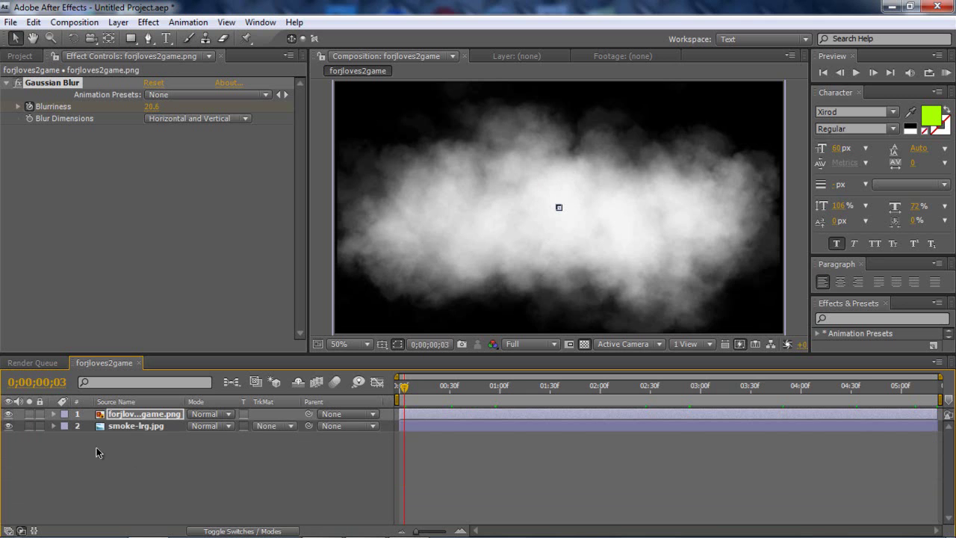
left_click(137, 427)
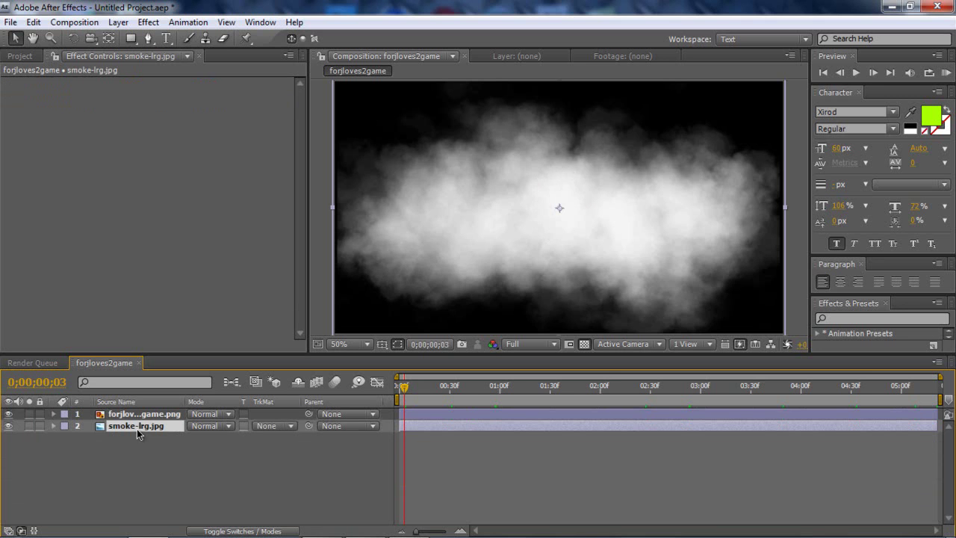
left_click(146, 24)
mouse_move(202, 112)
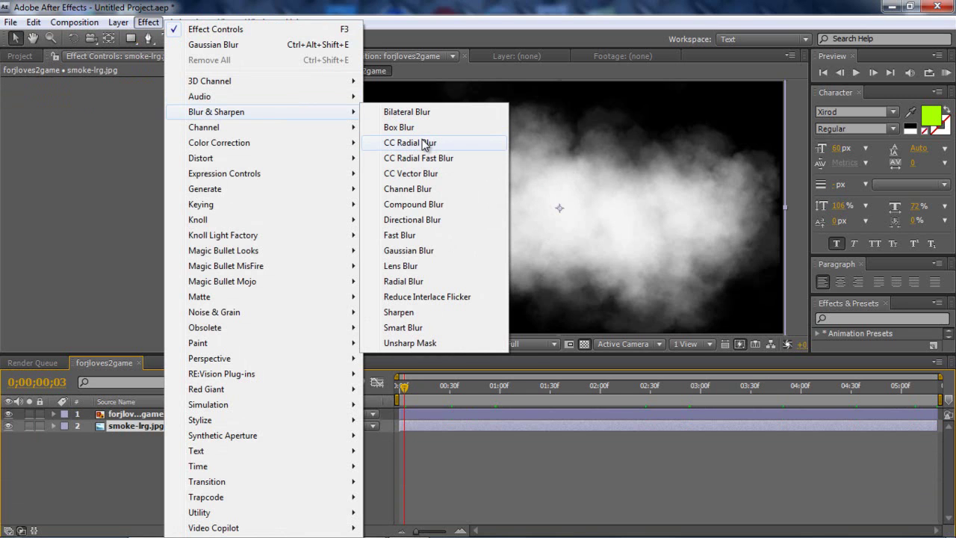
left_click(421, 252)
- Reveal the smoke layer's Gaussian Blur properties and keyframe its Blurriness at 0.0 at 0;00;03;31
left_click_drag(406, 394, 752, 390)
left_click(773, 392)
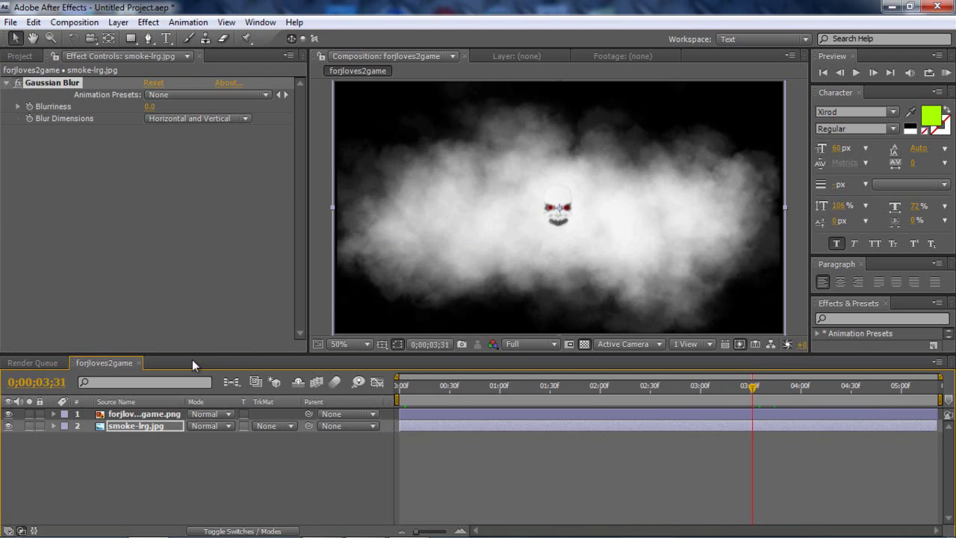
left_click(57, 422)
left_click(55, 427)
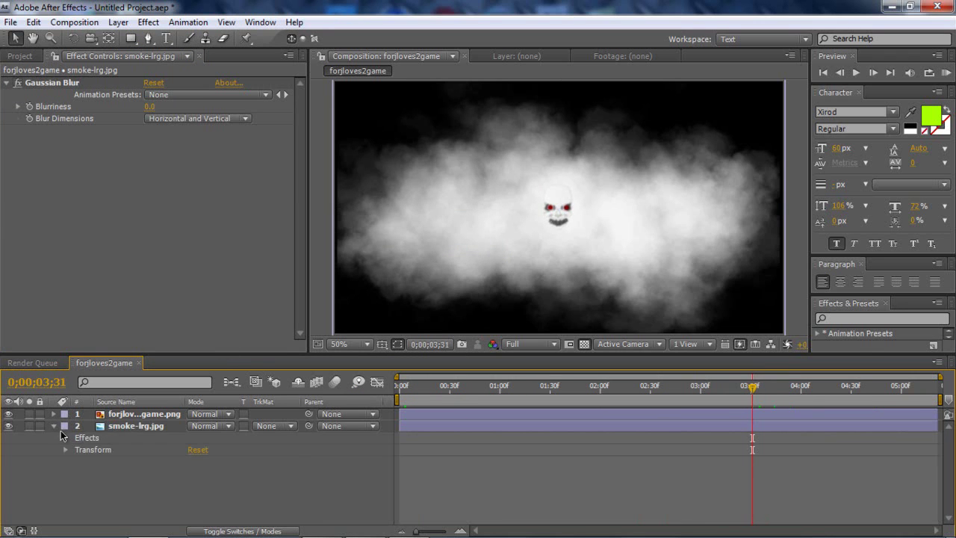
left_click(66, 439)
left_click(78, 449)
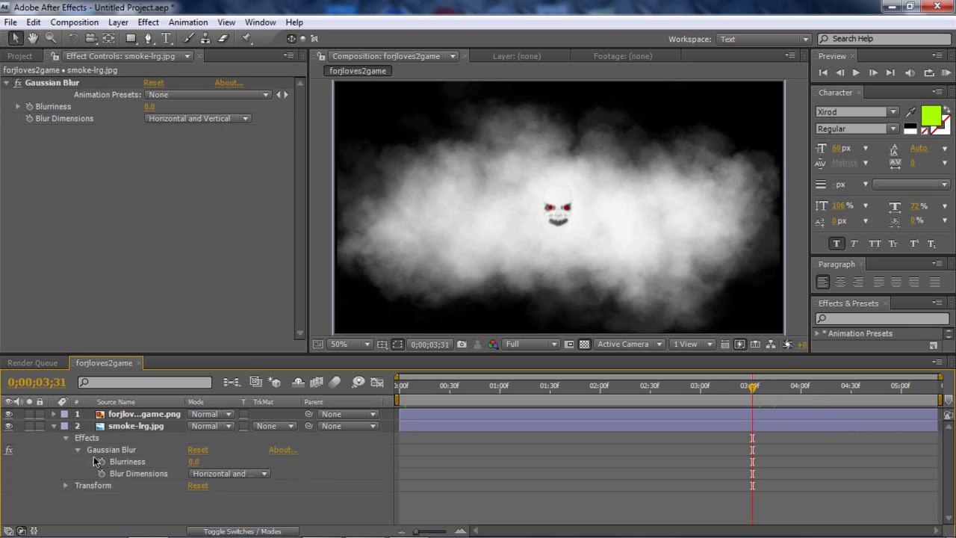
left_click(102, 462)
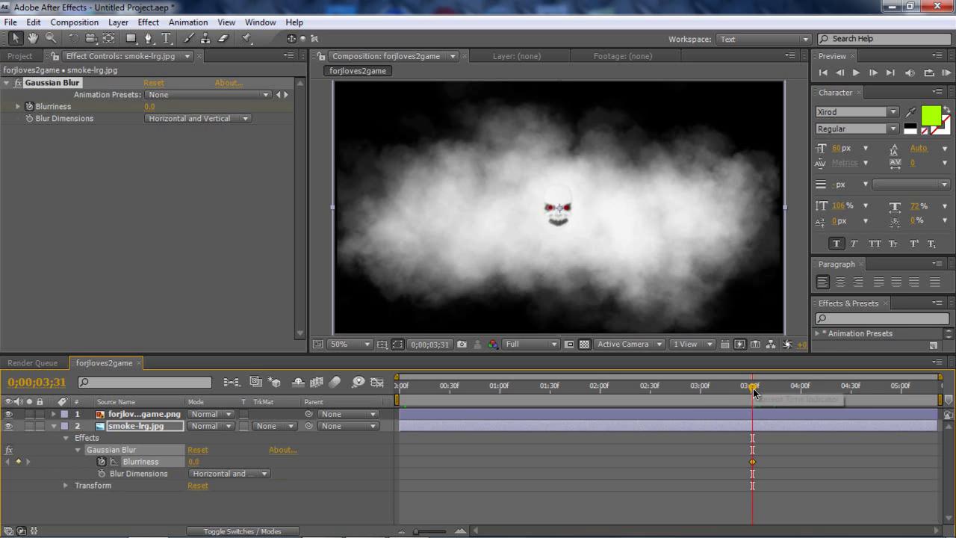
- Raise the smoke layer's Blurriness to a heavy blur at 0;00;05;21, setting a second keyframe at the end of the composition
left_click_drag(752, 387, 947, 389)
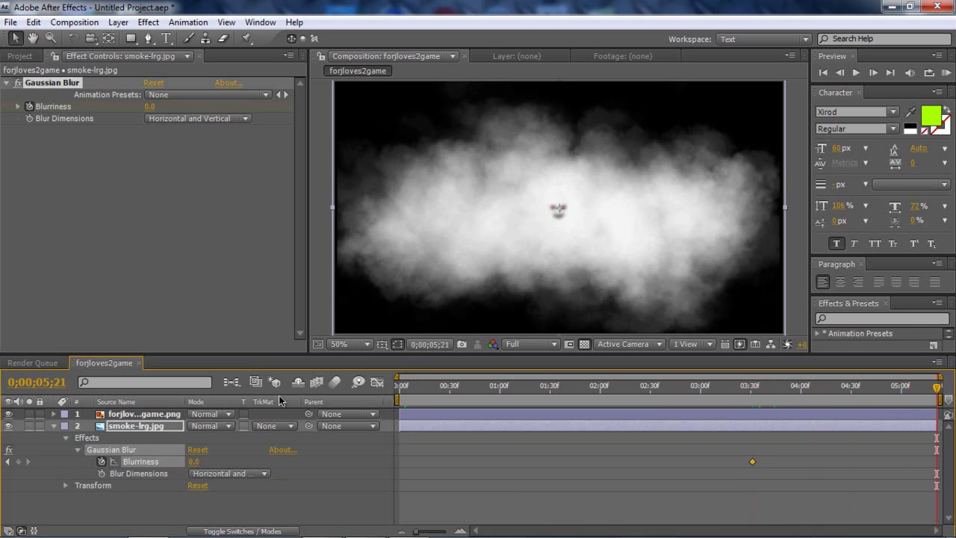
left_click_drag(194, 462, 292, 457)
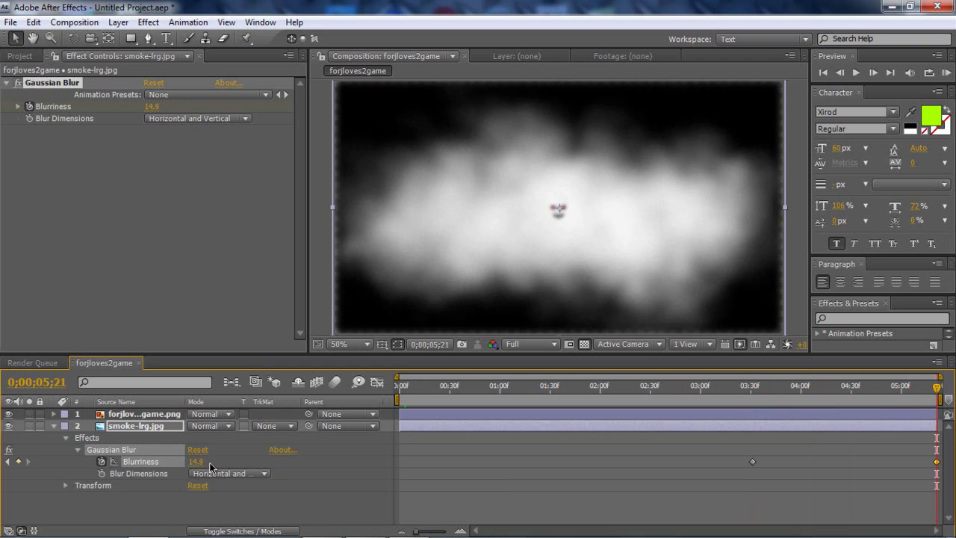
left_click_drag(198, 463, 211, 462)
- Review the smoke's blur together with the skull animation backwards from near the composition's end to its start
left_click(887, 389)
left_click_drag(884, 390, 866, 389)
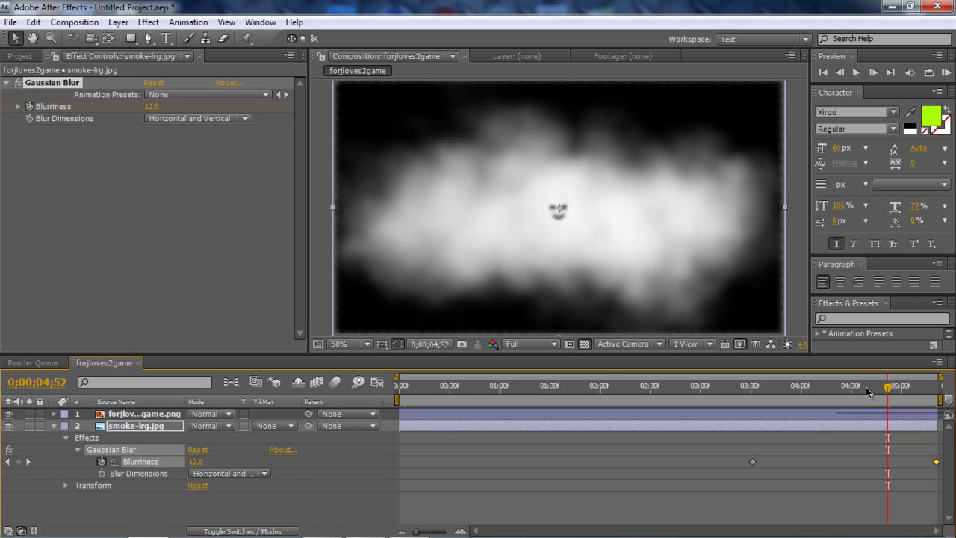
left_click(821, 392)
left_click(783, 389)
left_click(754, 392)
left_click(714, 391)
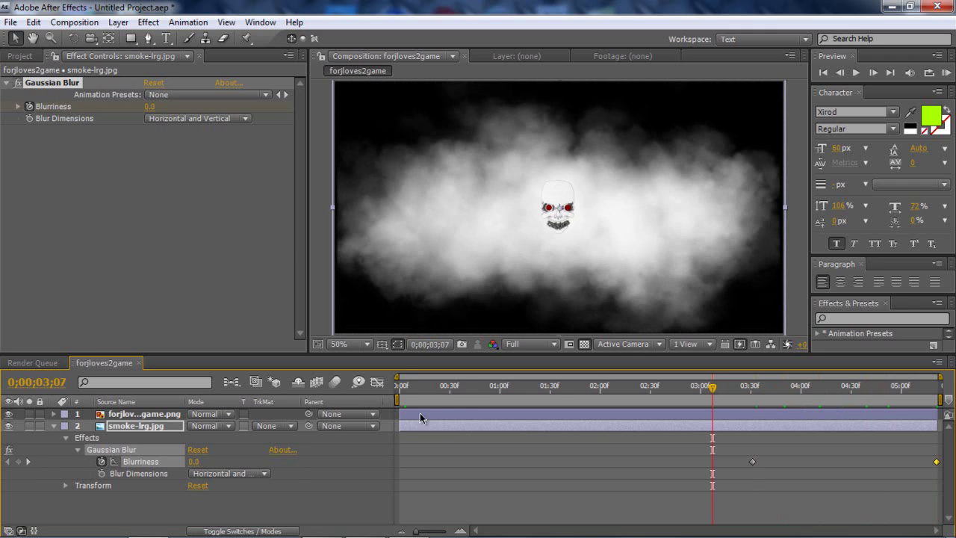
left_click(591, 391)
left_click(516, 391)
left_click(480, 392)
left_click(428, 393)
left_click(410, 391)
left_click(401, 391)
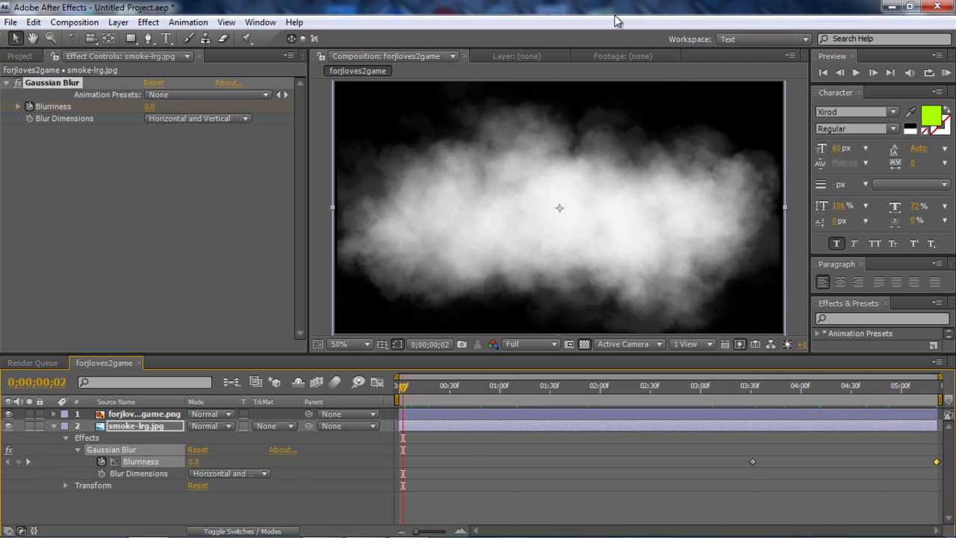